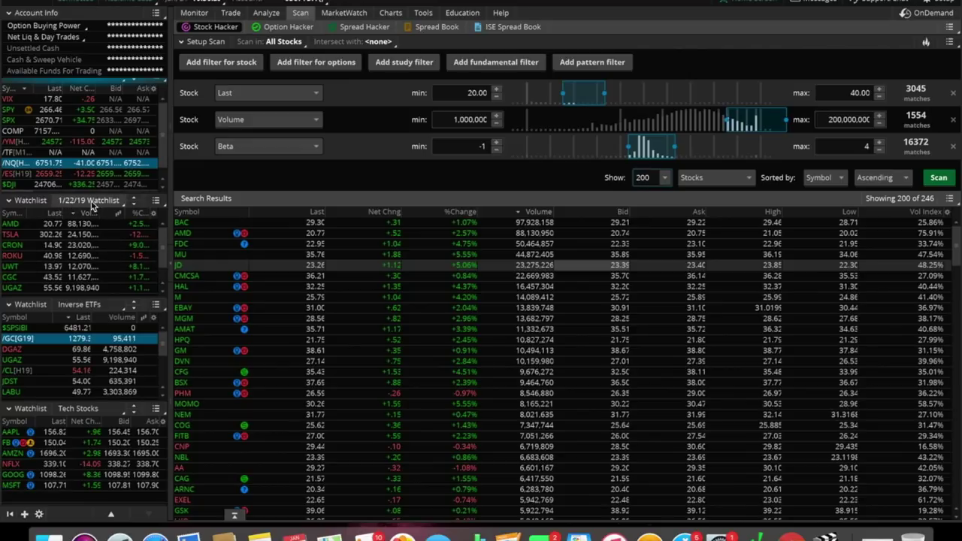
Step: Scroll down through the 246-stock Stock Hacker result list
scroll(59, 265, "down", 1)
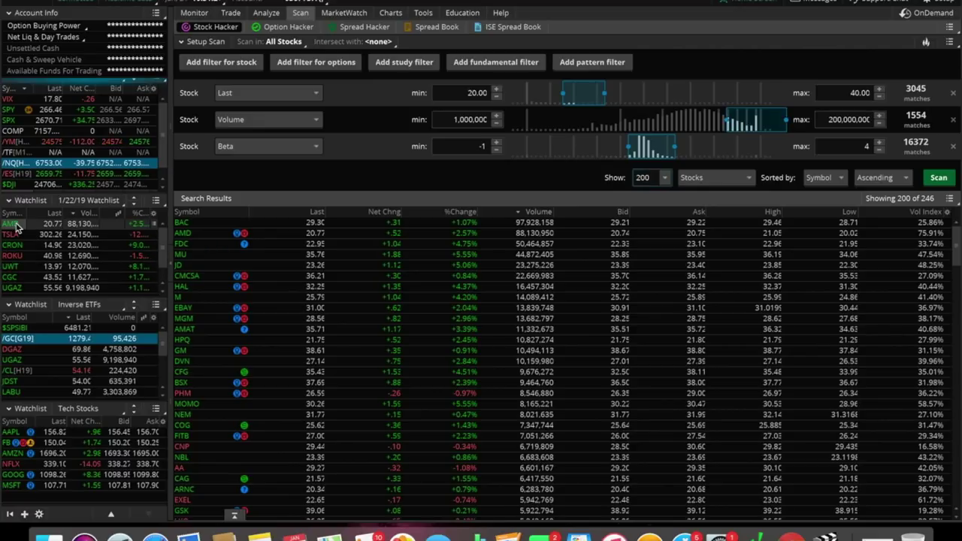
Step: Review the TSLA chart on the Charts page, then load AMD from the 1/22/19 watchlist
left_click(391, 14)
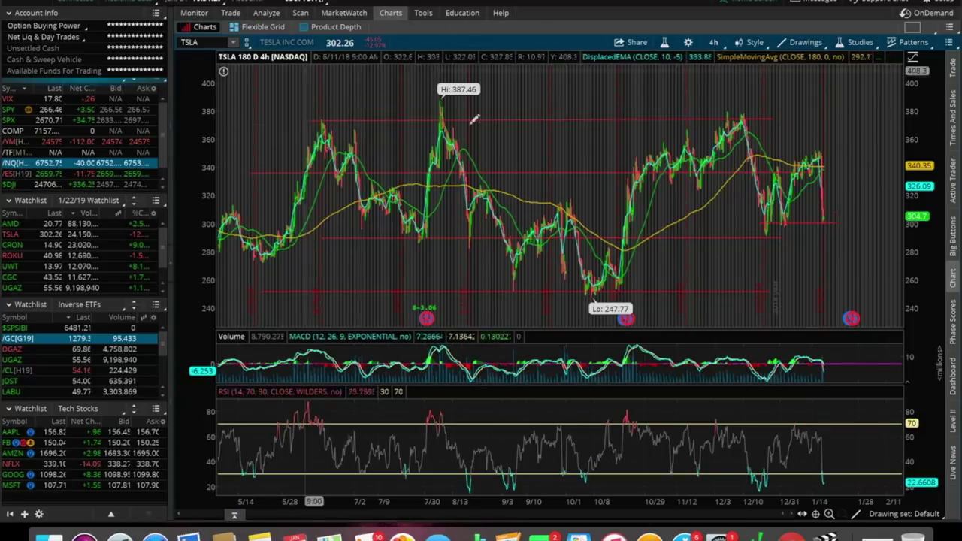
mouse_move(266, 169)
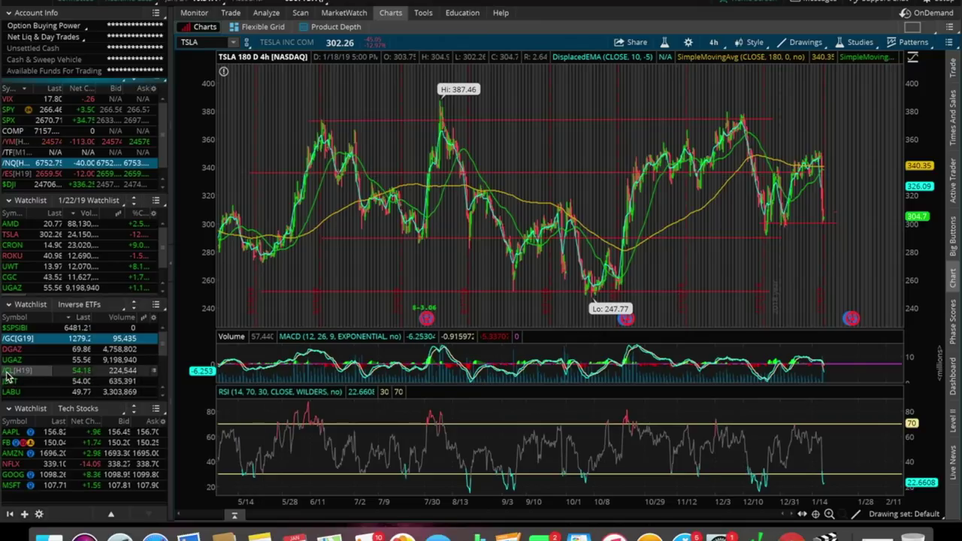
scroll(8, 376, "down", 4)
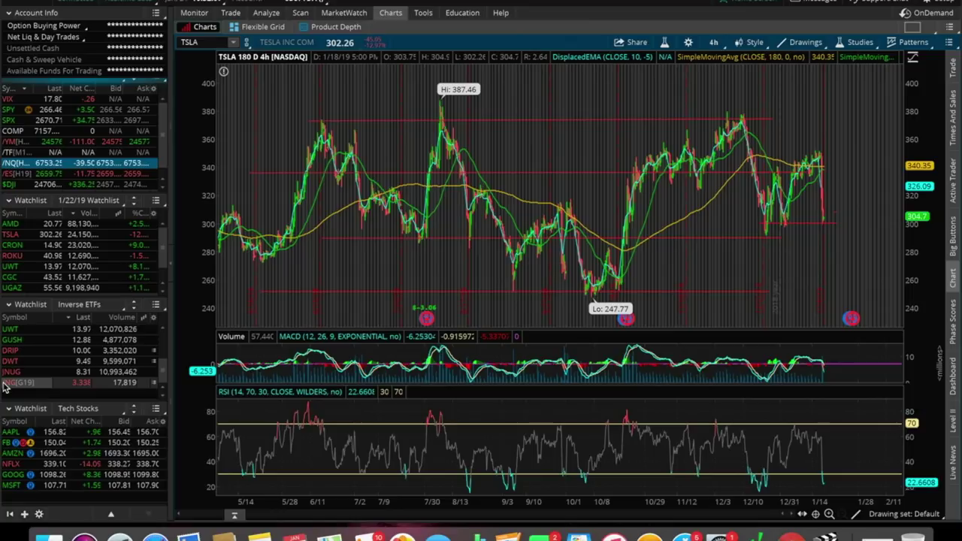
scroll(6, 376, "down", 3)
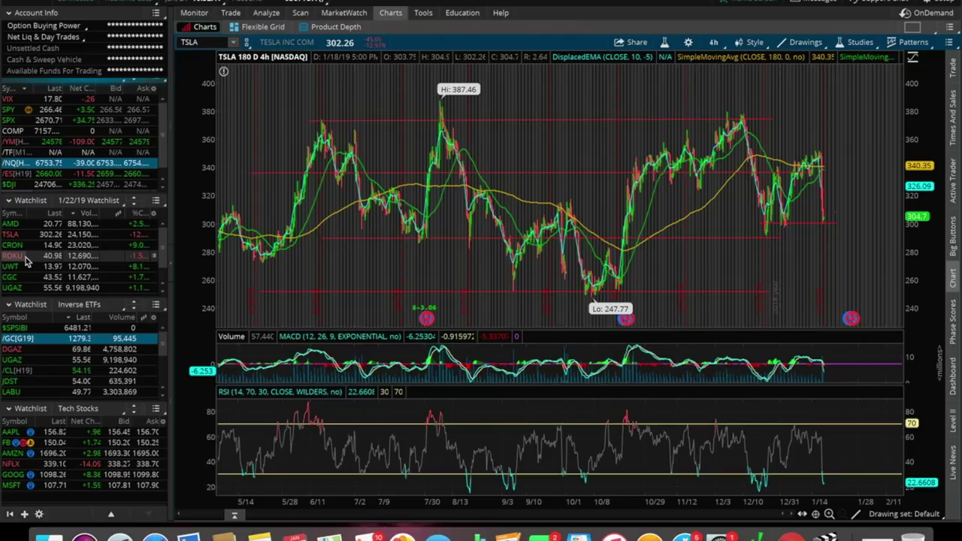
left_click(13, 223)
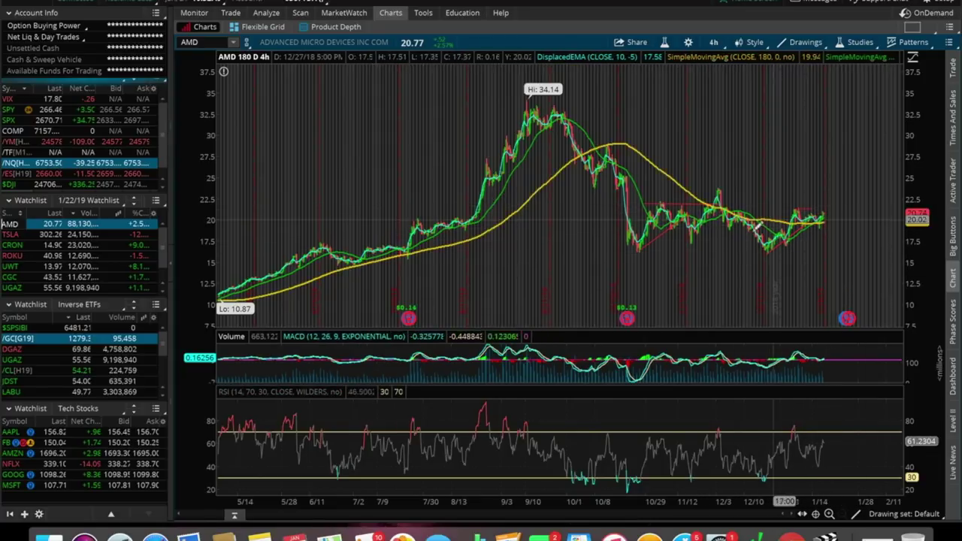
Step: Zoom the AMD 4-hour chart in on recent months and bring up its chart actions
scroll(639, 195, "up", 5)
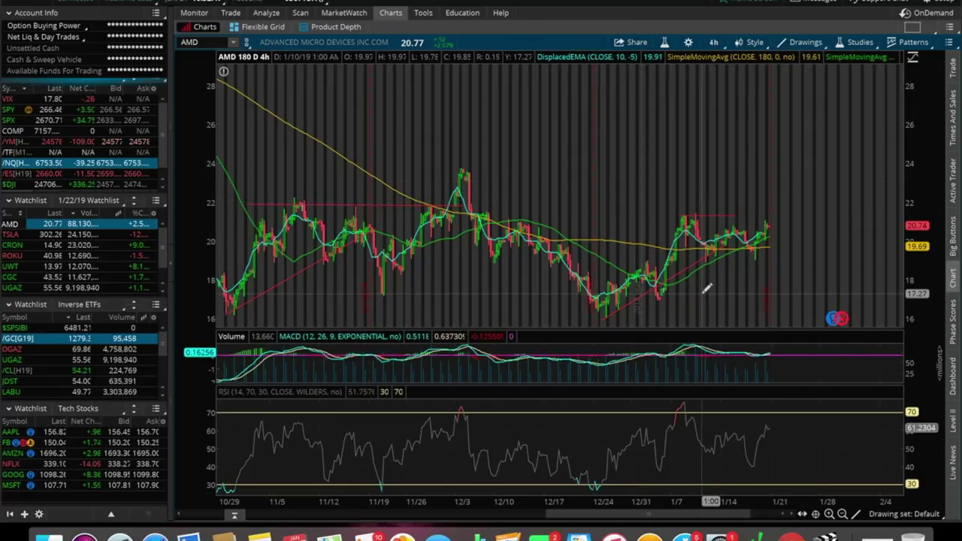
right_click(705, 226)
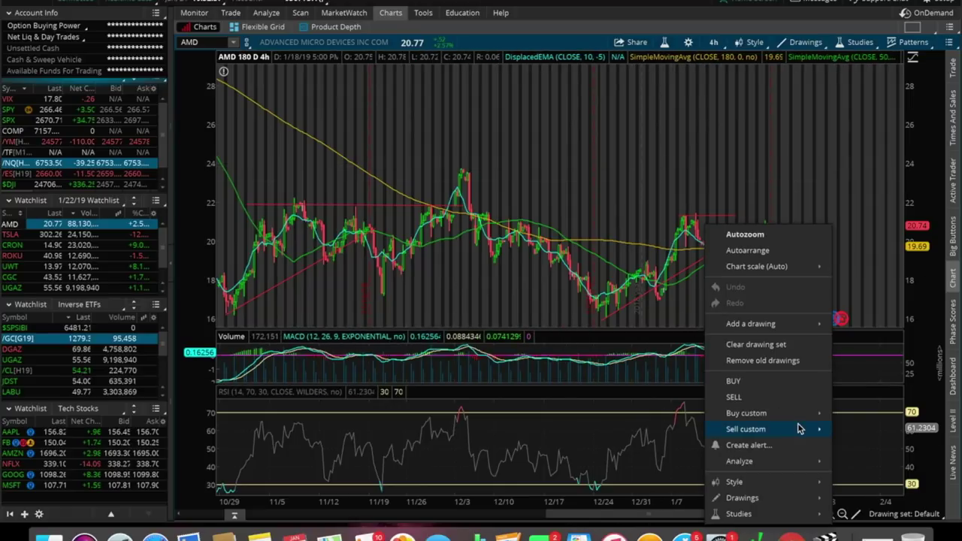
Step: Clear all existing AMD chart drawings and draw a rising trendline under the recent lows
left_click(755, 344)
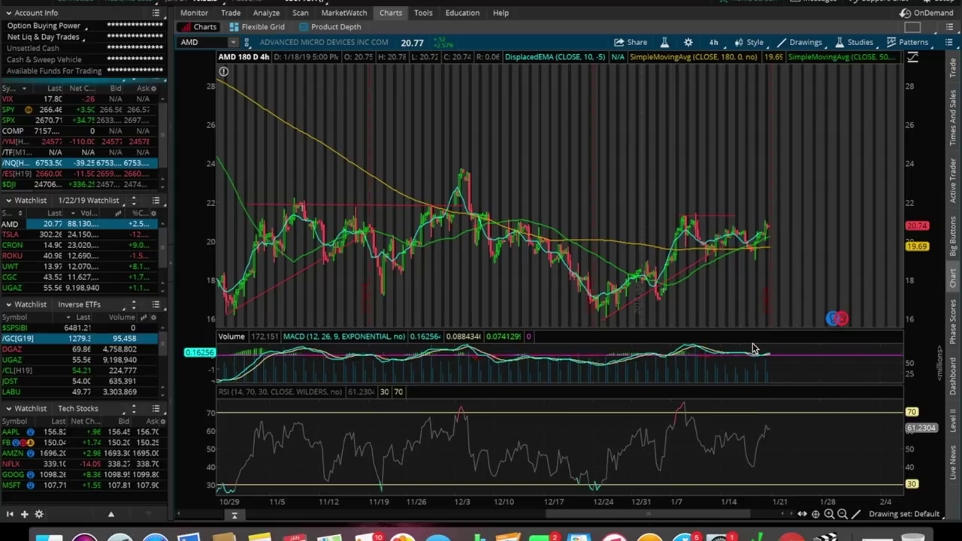
left_click(516, 57)
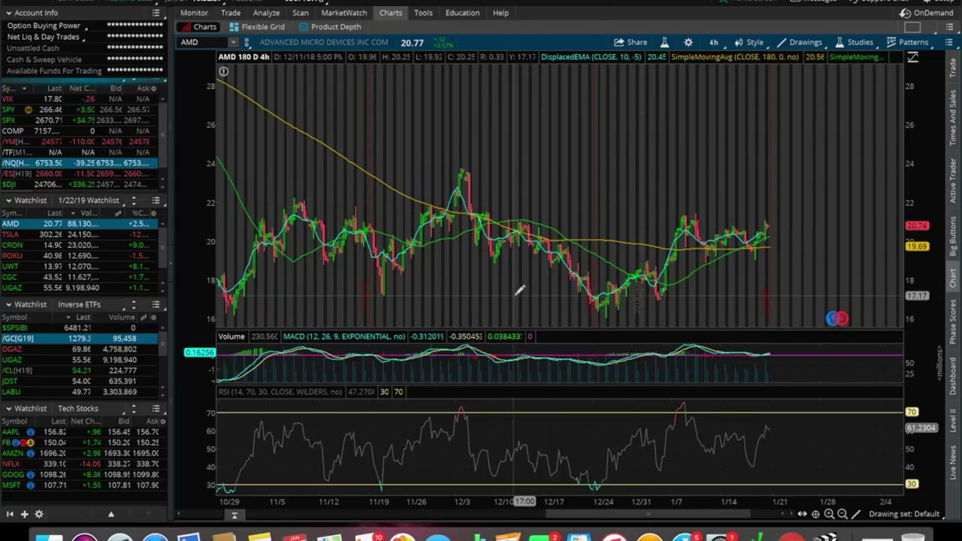
mouse_move(601, 315)
left_mouse_down()
mouse_move(782, 239)
mouse_move(794, 219)
left_mouse_up()
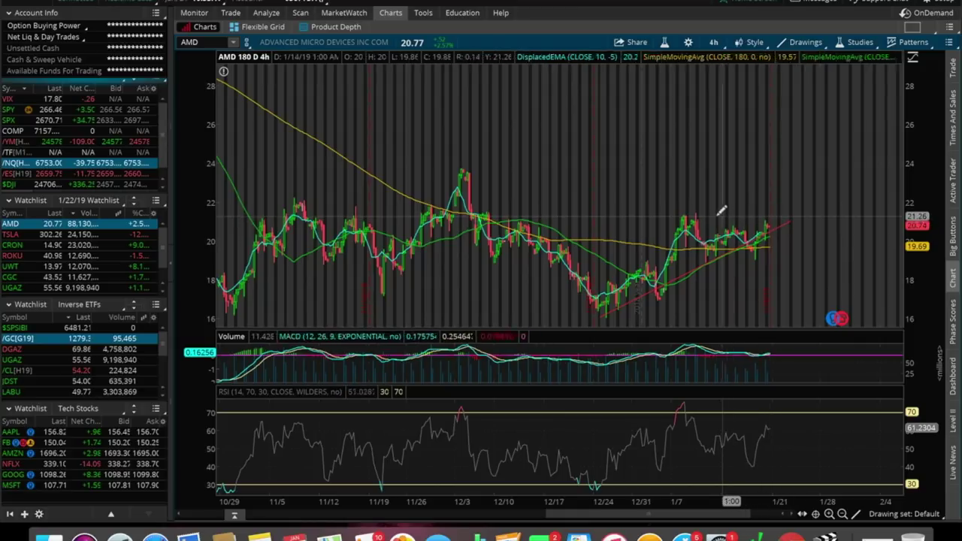
Step: Draw a horizontal line across the early-January highs, extending past the latest bars
left_click(672, 213)
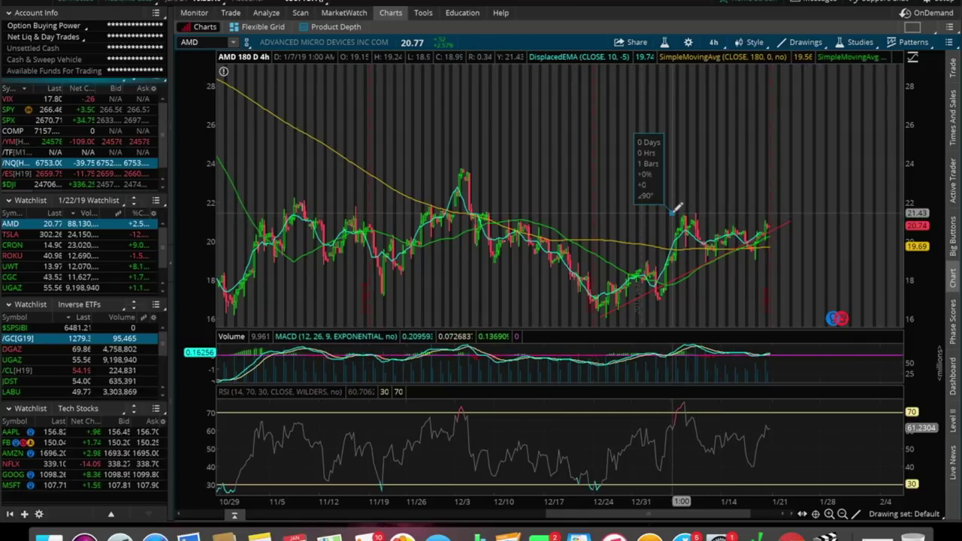
left_click(818, 212)
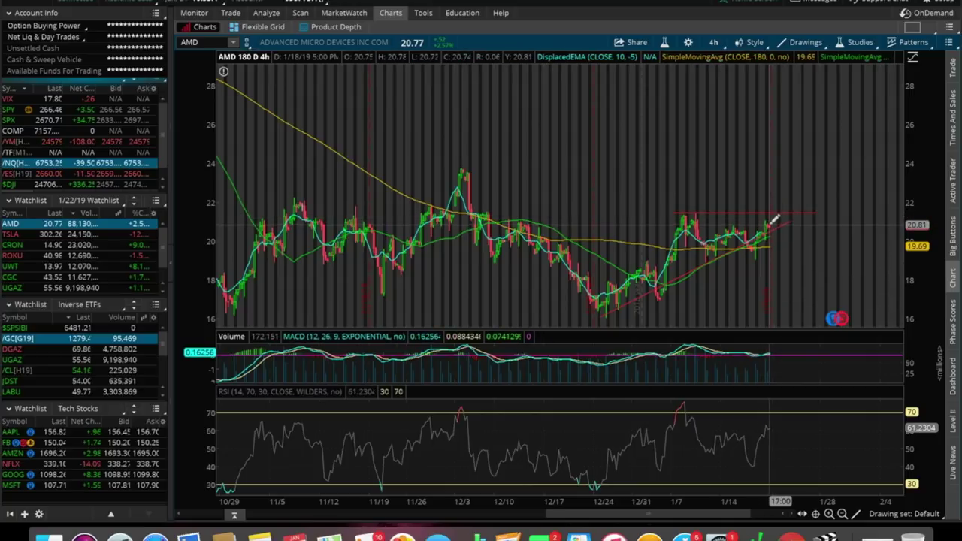
mouse_move(775, 218)
left_mouse_down()
mouse_move(772, 209)
mouse_move(774, 219)
left_mouse_up()
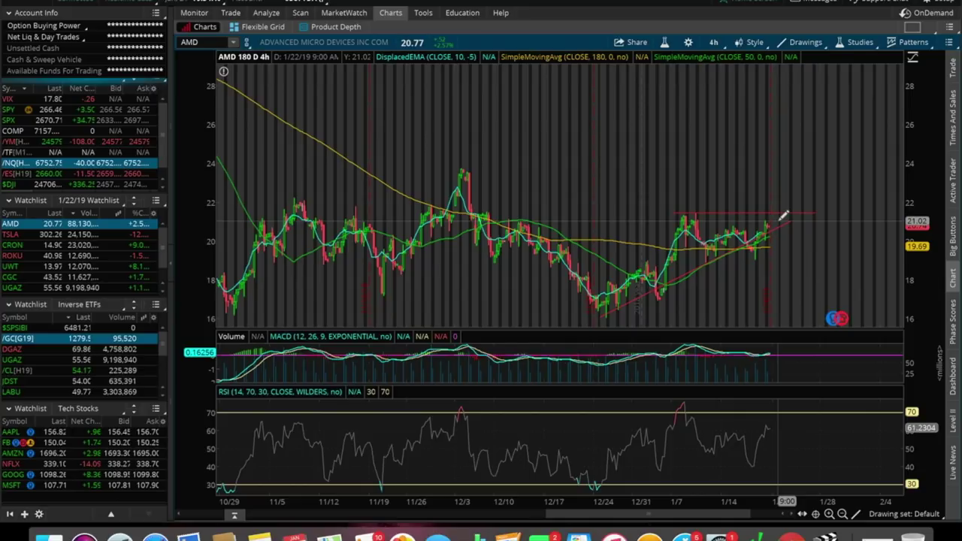
right_click(784, 218)
Step: Create an AMD price alert triggering when MARK is at or above 21.00
left_click(825, 446)
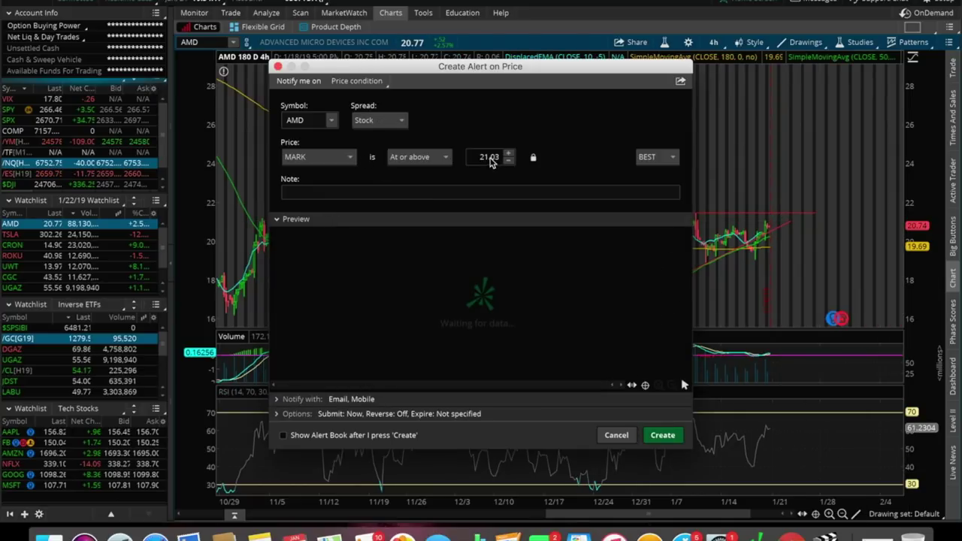
left_click(495, 158)
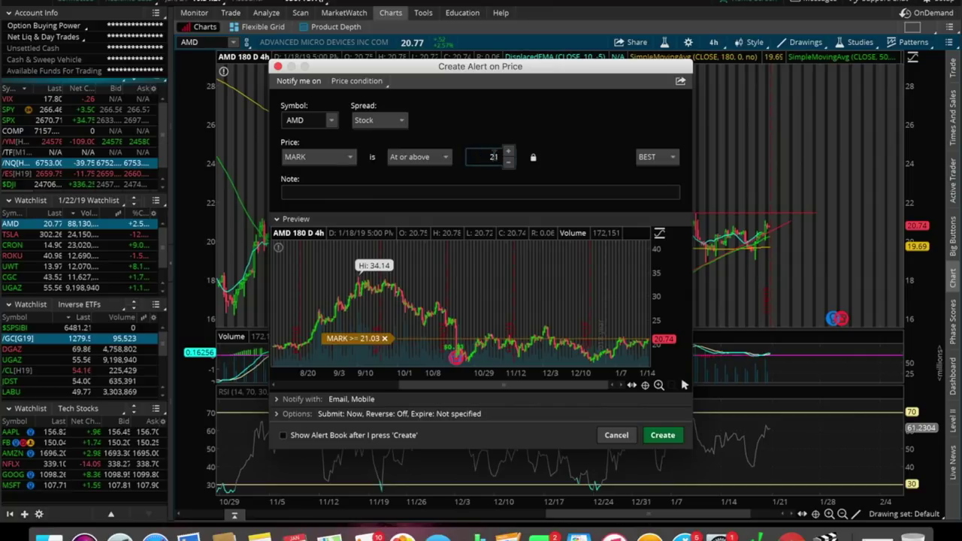
left_click(662, 434)
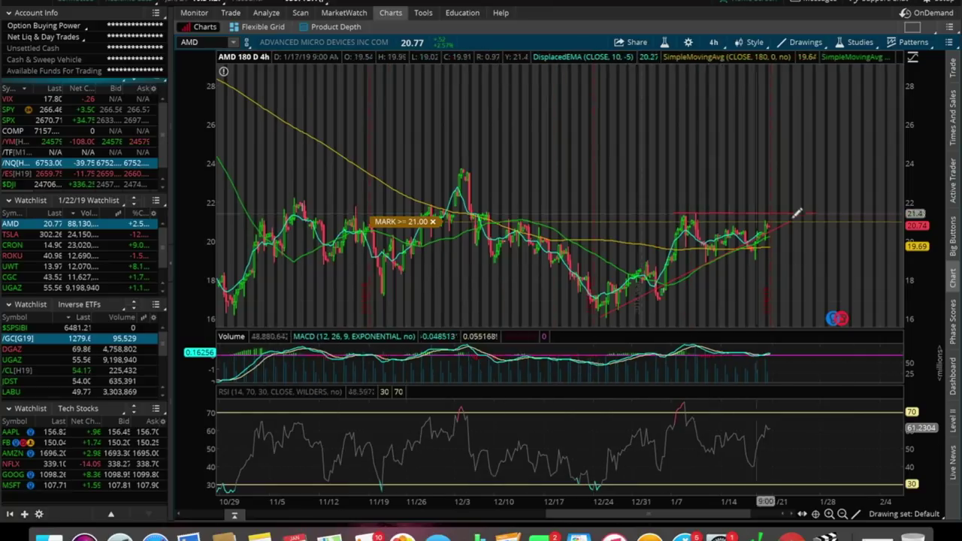
Step: Add a second AMD alert triggering when MARK is at or below 20.50
right_click(789, 227)
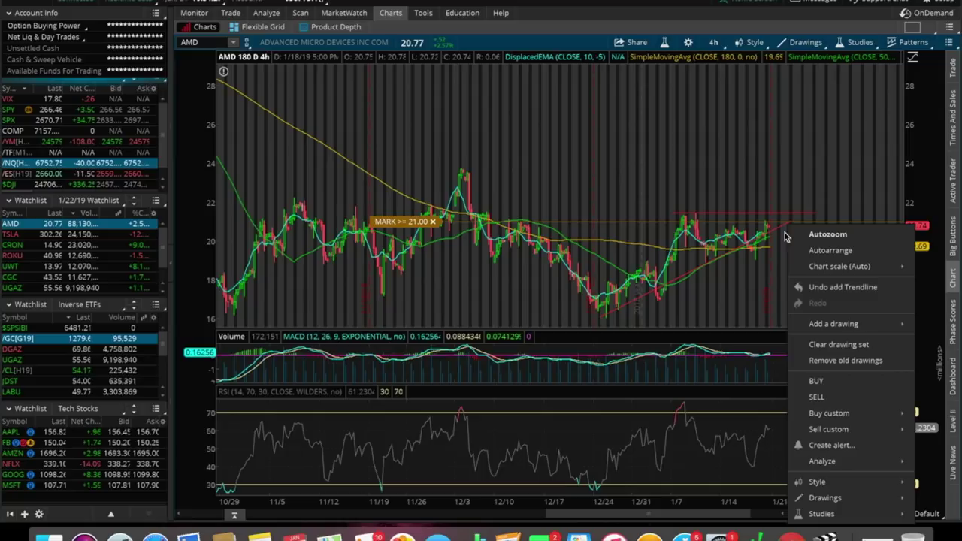
left_click(849, 441)
left_click(420, 157)
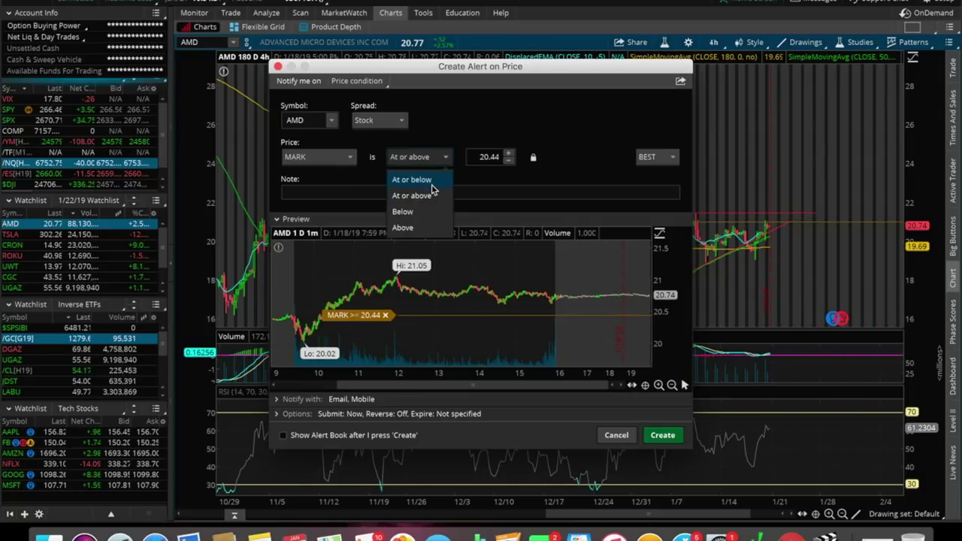
left_click(431, 183)
left_click(478, 154)
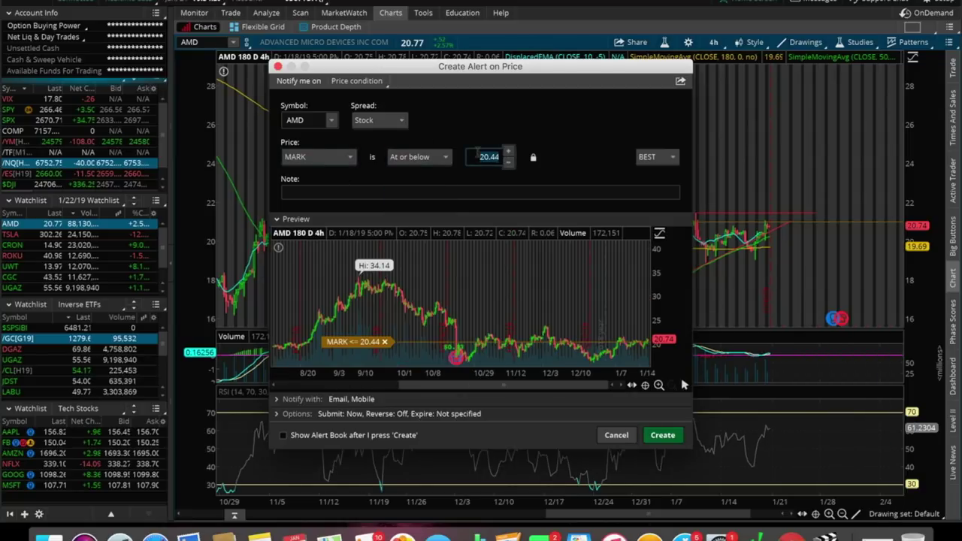
type("20.50")
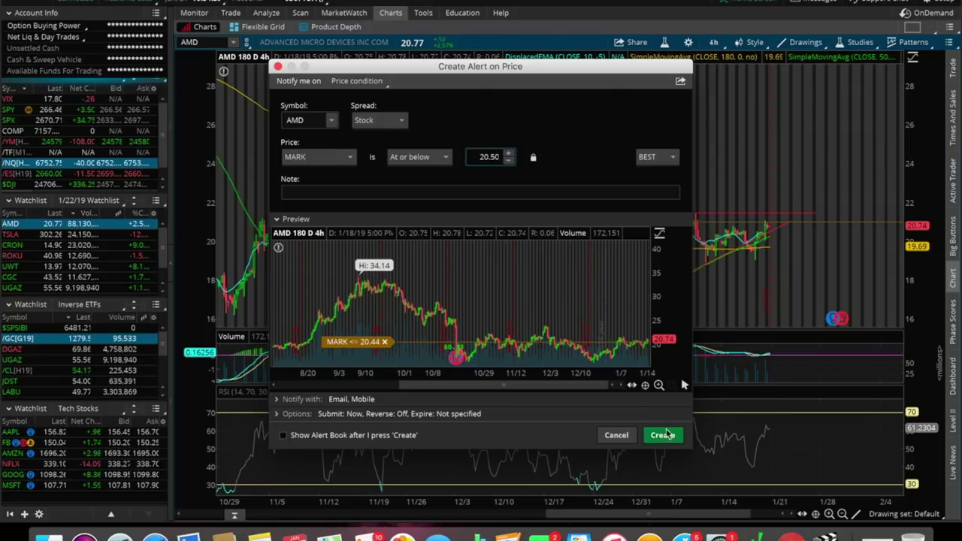
left_click(662, 436)
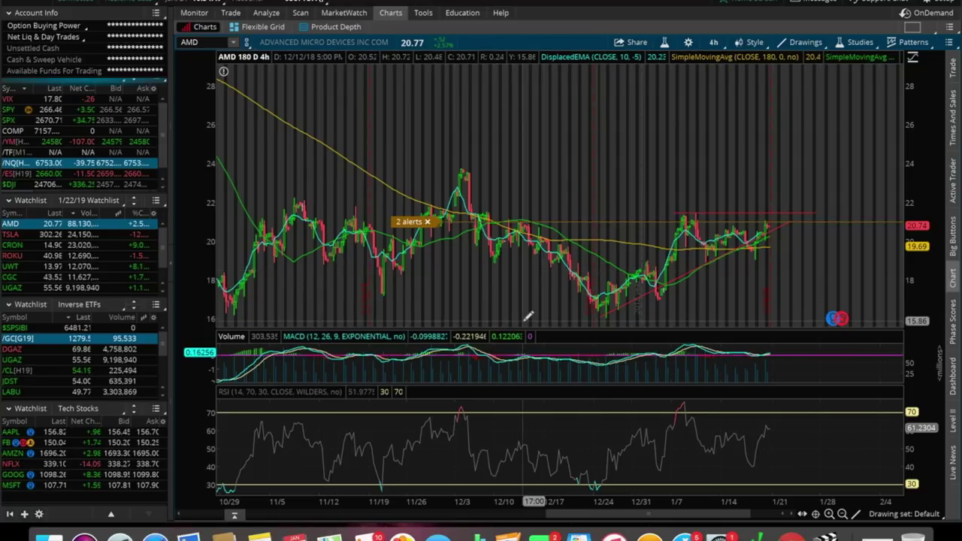
key("Down")
key("Down")
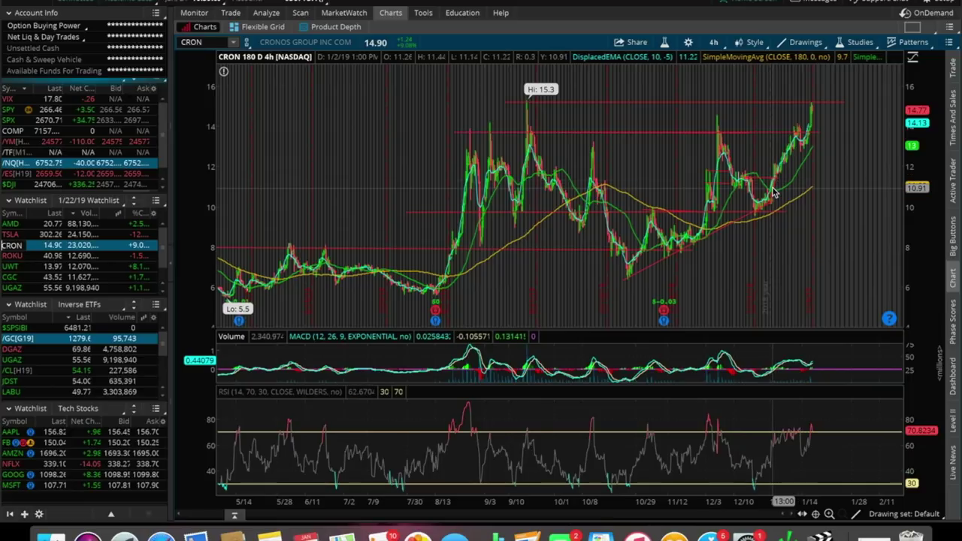
mouse_move(775, 194)
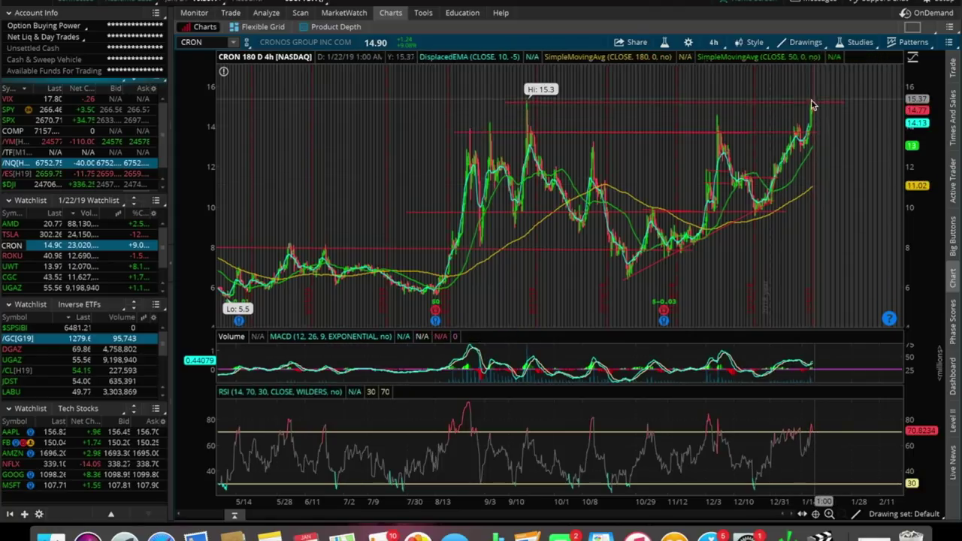
mouse_move(798, 106)
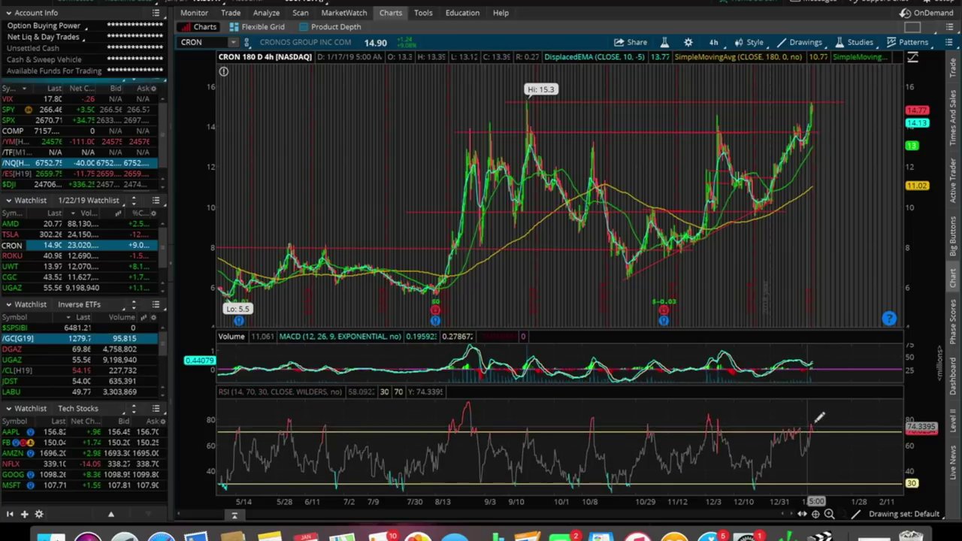
left_click_drag(815, 87, 735, 101)
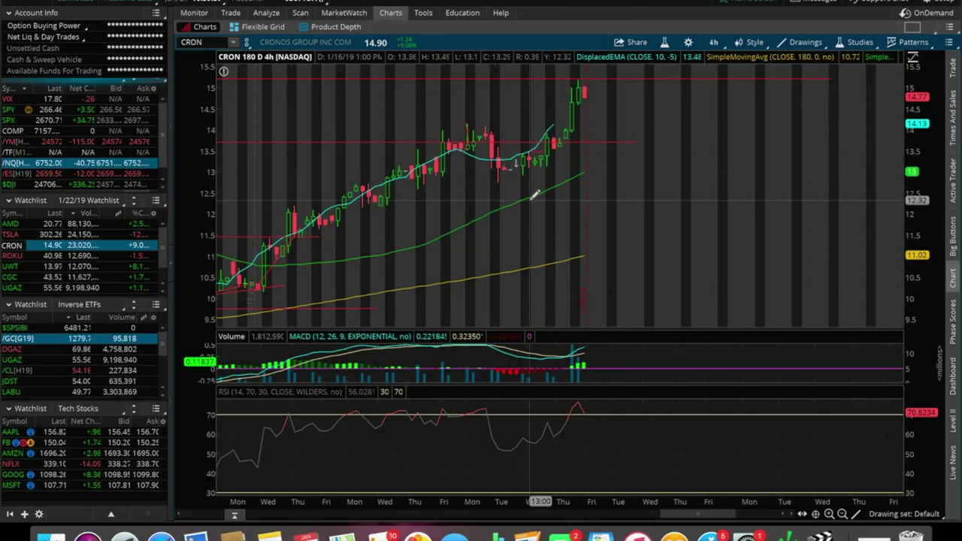
scroll(668, 197, "down", 5)
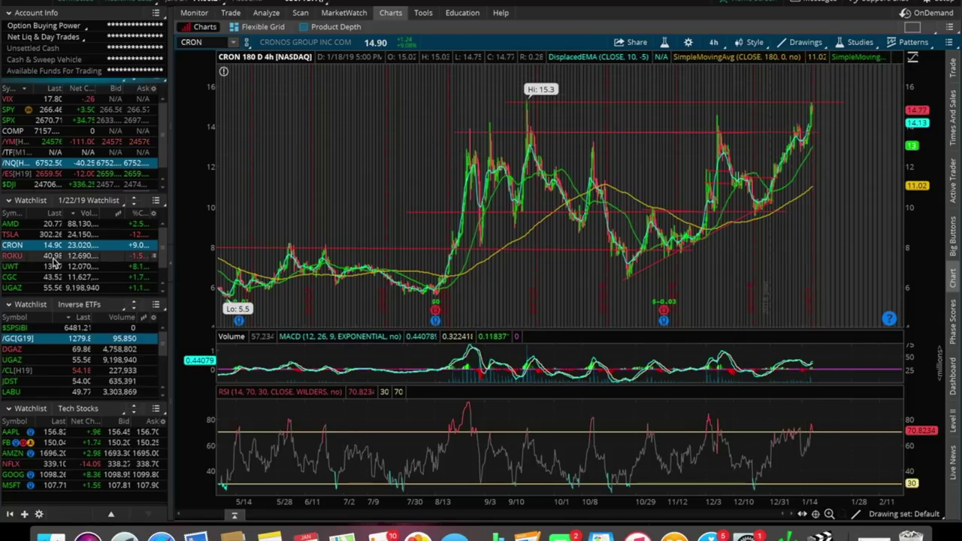
Step: Switch the chart to CGC and measure the price move across its recent highs
left_click(11, 277)
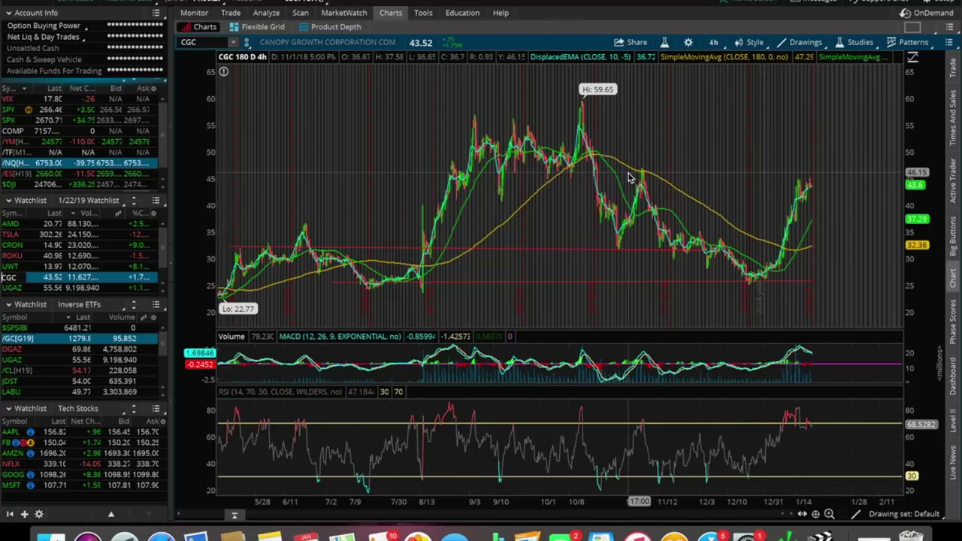
mouse_move(630, 180)
left_mouse_down()
mouse_move(807, 157)
mouse_move(832, 179)
left_mouse_up()
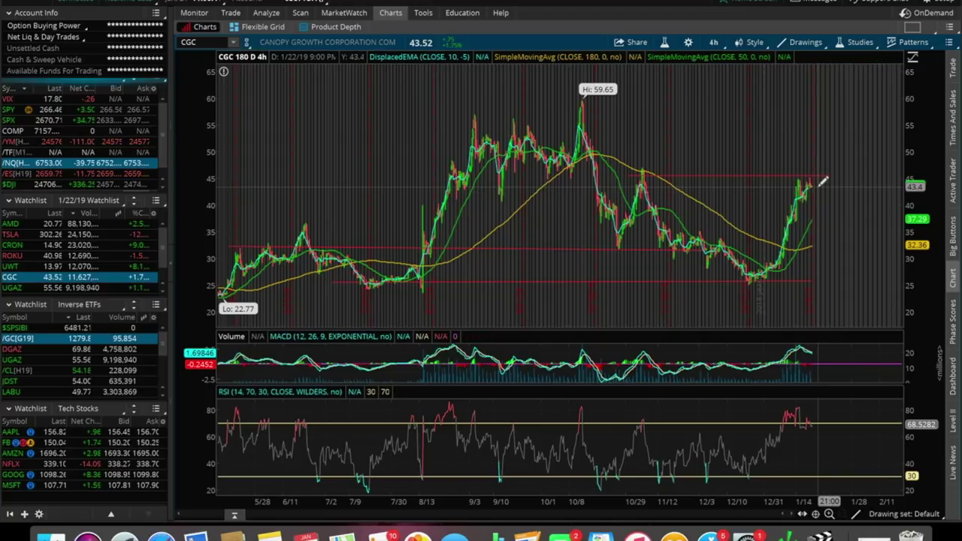
left_click(954, 454)
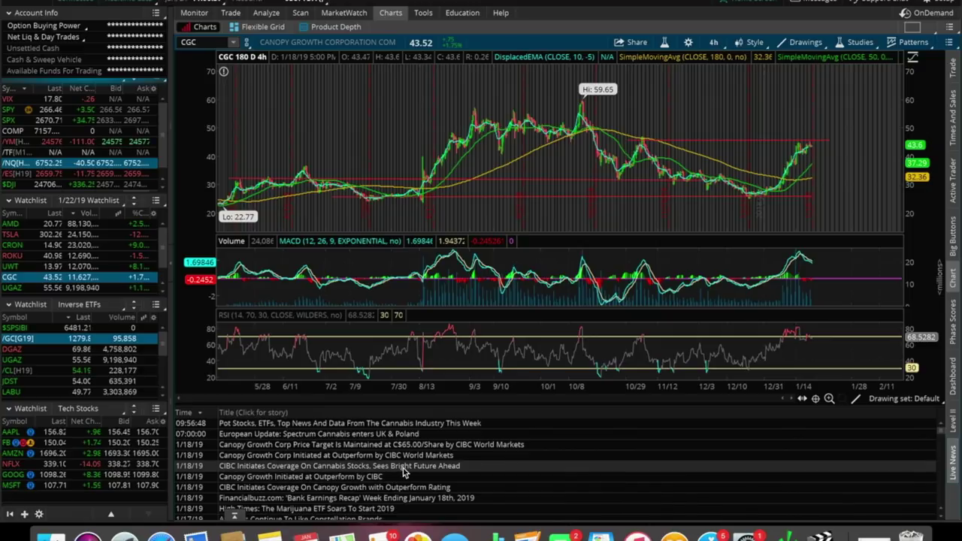
left_click(954, 470)
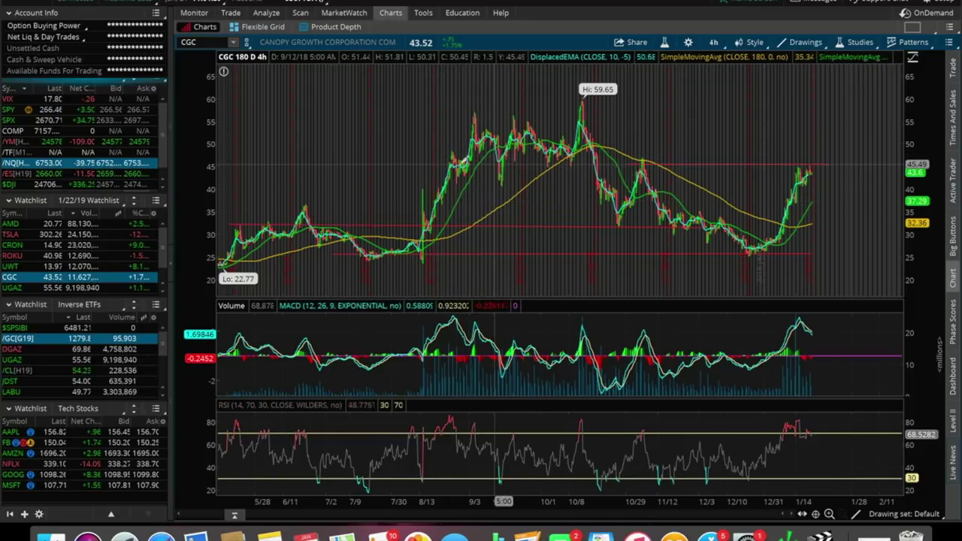
scroll(466, 162, "up", 5)
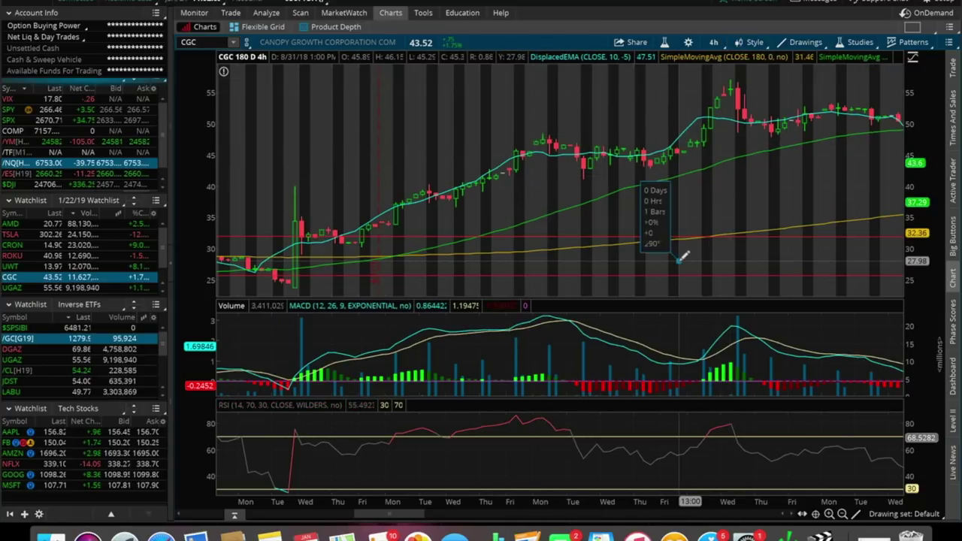
scroll(682, 248, "down", 5)
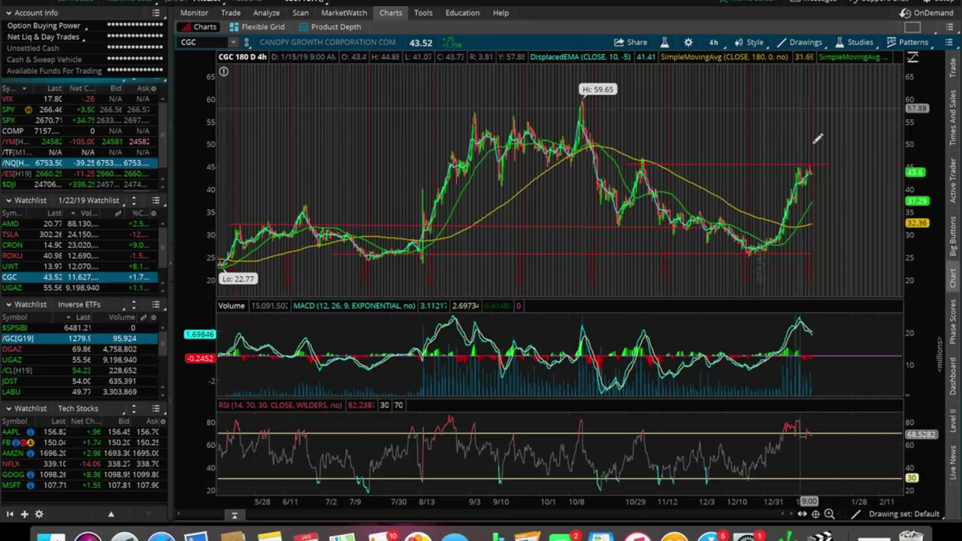
mouse_move(815, 172)
left_mouse_down()
mouse_move(816, 148)
mouse_move(813, 154)
left_mouse_up()
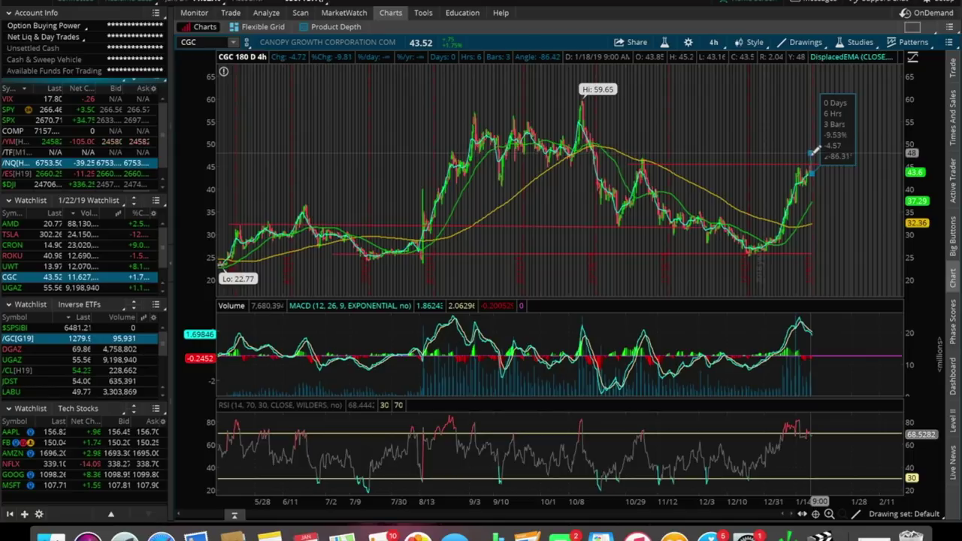
left_click_drag(815, 151, 819, 170)
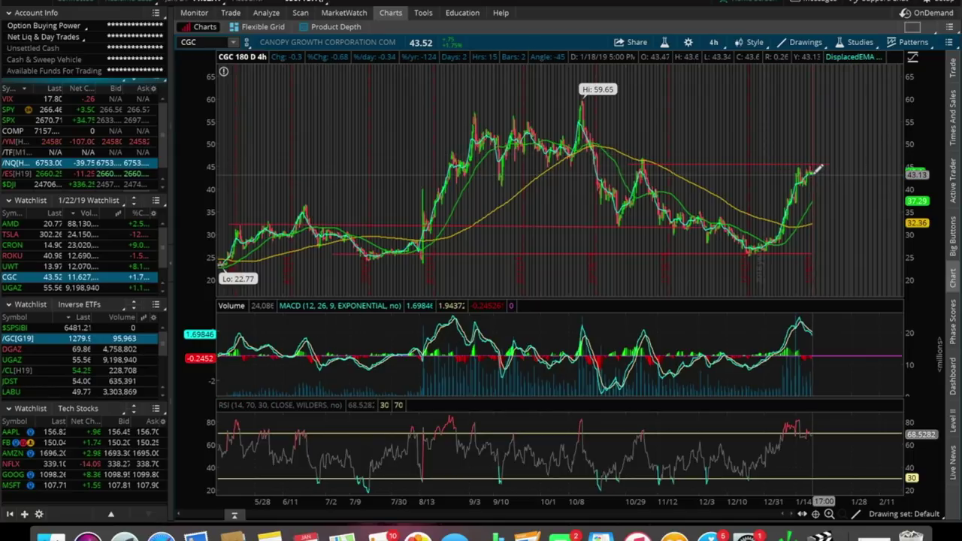
left_click(10, 256)
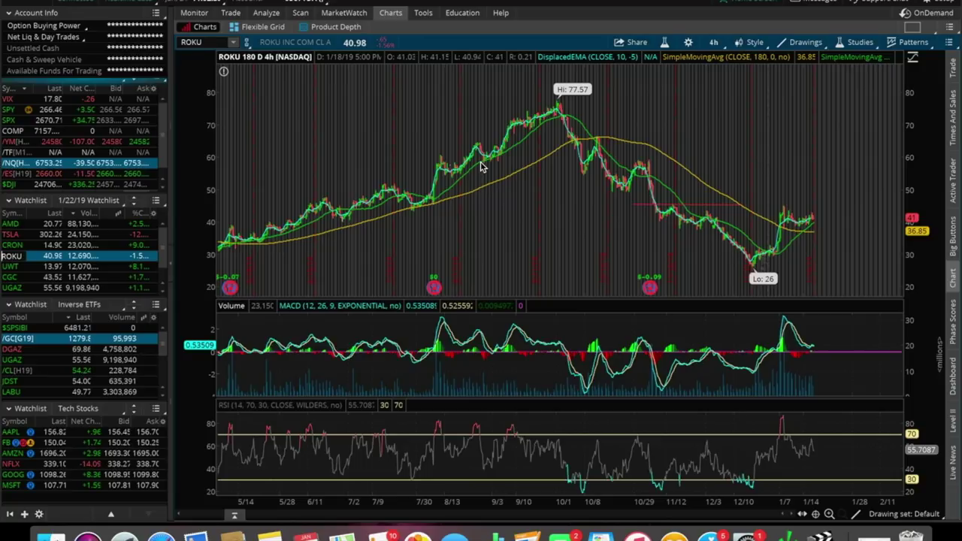
Step: Zoom the ROKU chart into late November through mid-January
mouse_move(894, 218)
left_mouse_down()
mouse_move(543, 215)
mouse_move(560, 215)
left_mouse_up()
left_click_drag(779, 218, 428, 211)
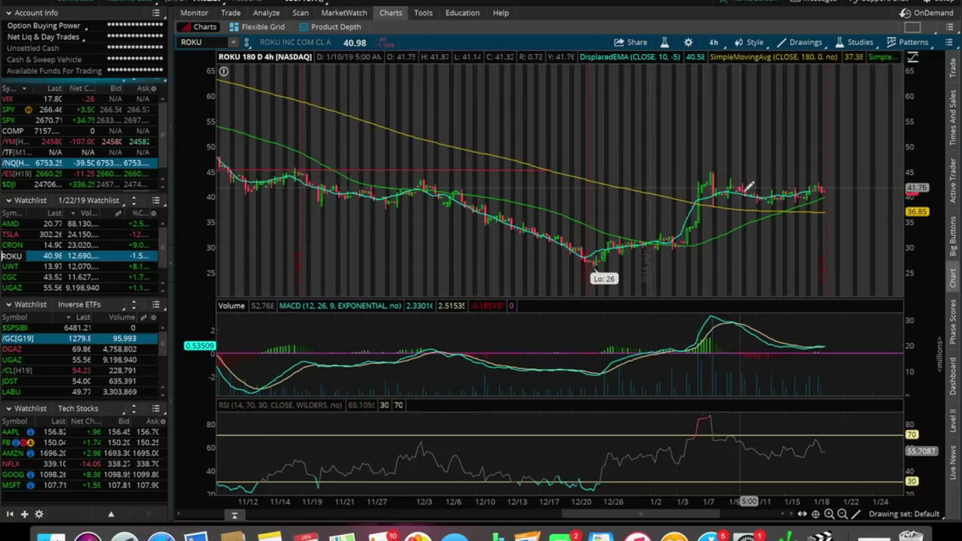
mouse_move(376, 180)
left_mouse_down()
mouse_move(809, 158)
mouse_move(579, 215)
left_mouse_up()
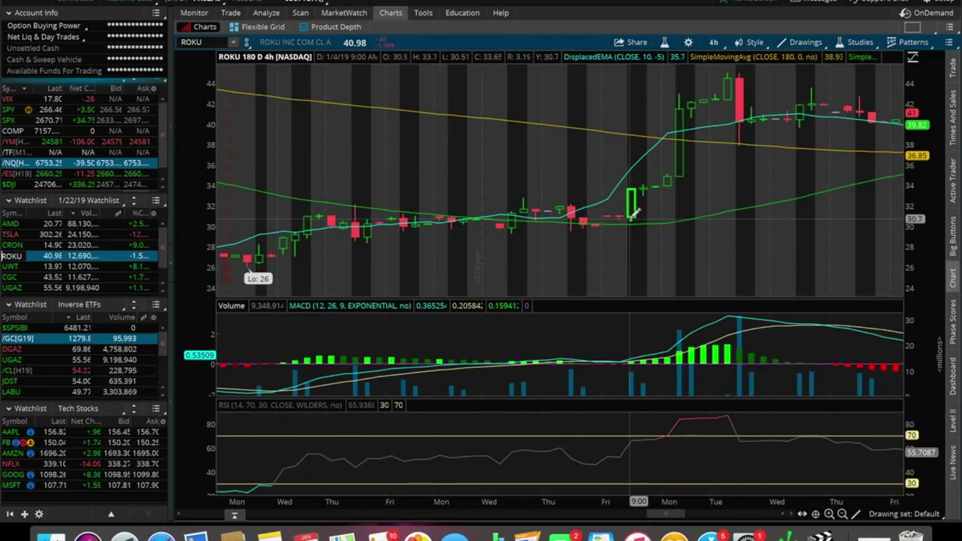
Step: Measure ROKU's recent moves, from the breakout bar and since early January
left_click_drag(629, 224, 620, 204)
left_click_drag(600, 125, 638, 204)
left_click_drag(659, 279, 662, 276)
scroll(662, 277, "down", 5)
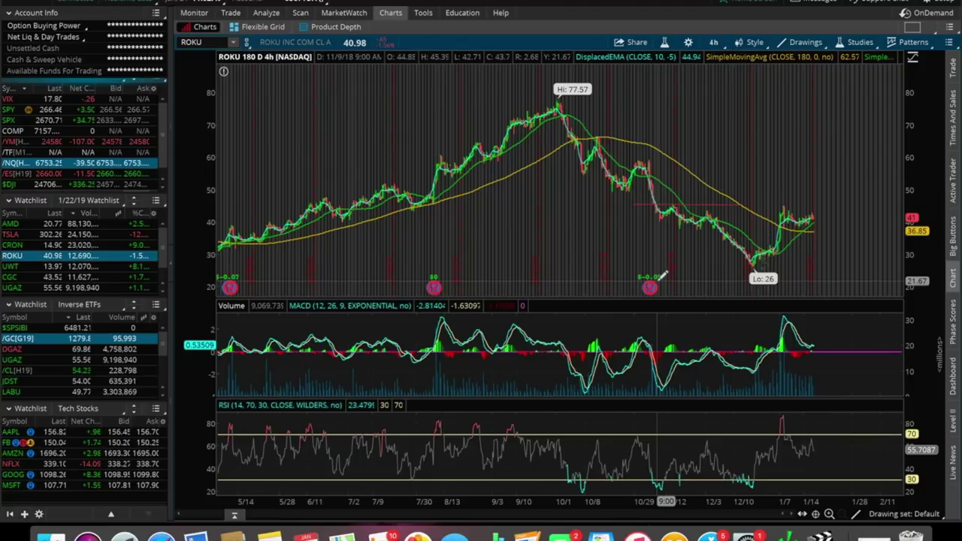
scroll(678, 201, "up", 2)
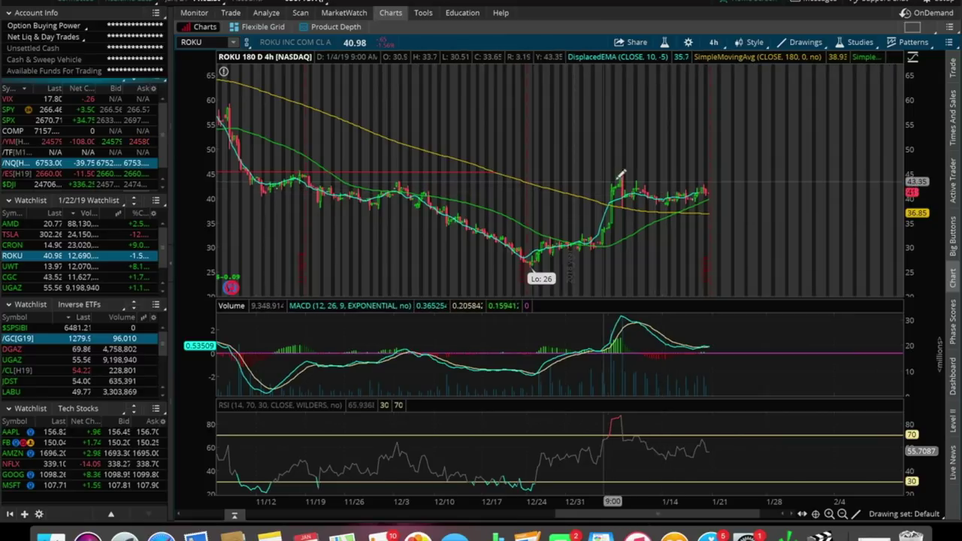
left_click_drag(610, 201, 732, 198)
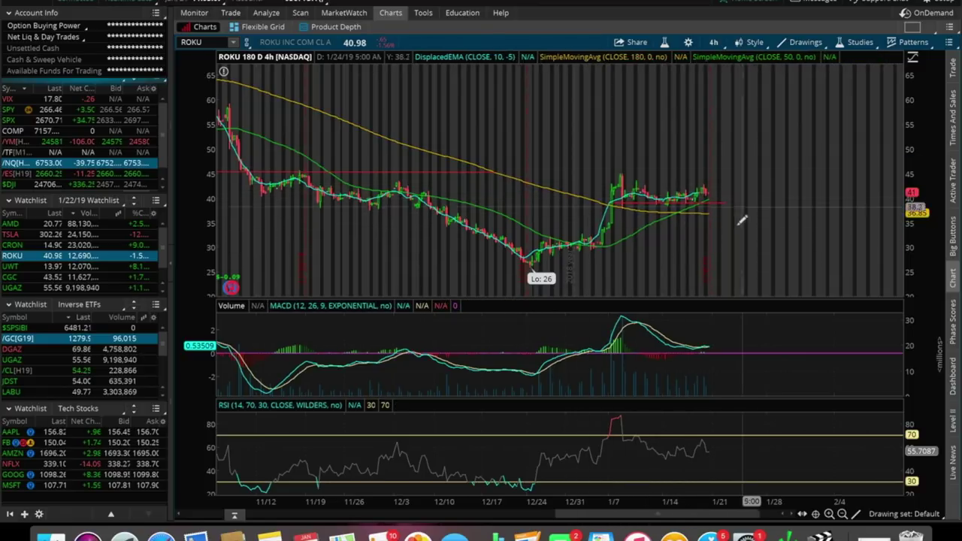
scroll(737, 236, "down", 3)
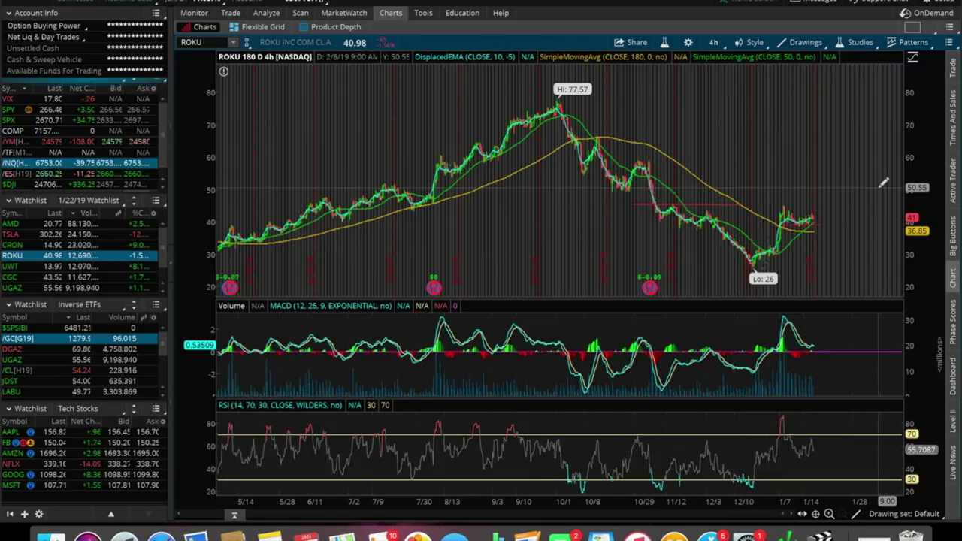
scroll(682, 230, "up", 3)
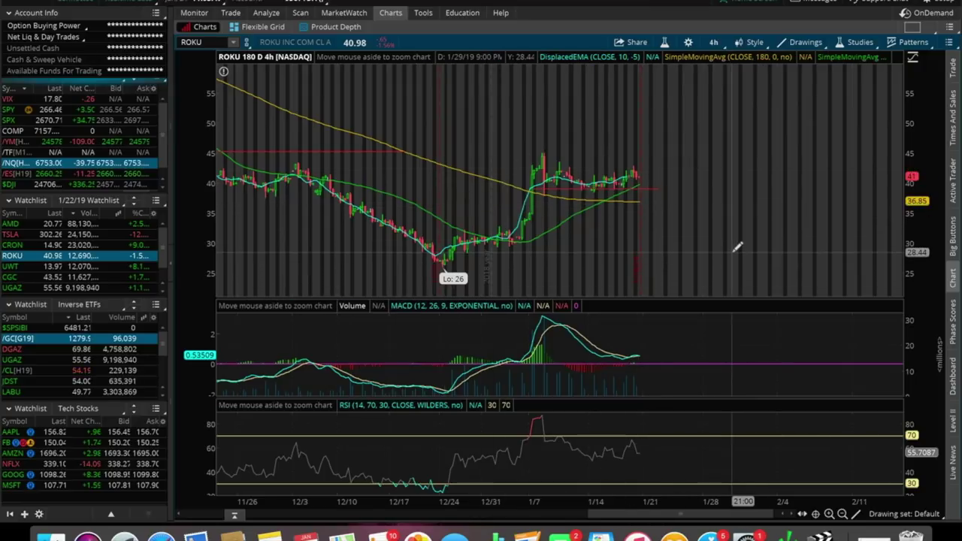
scroll(740, 254, "down", 5)
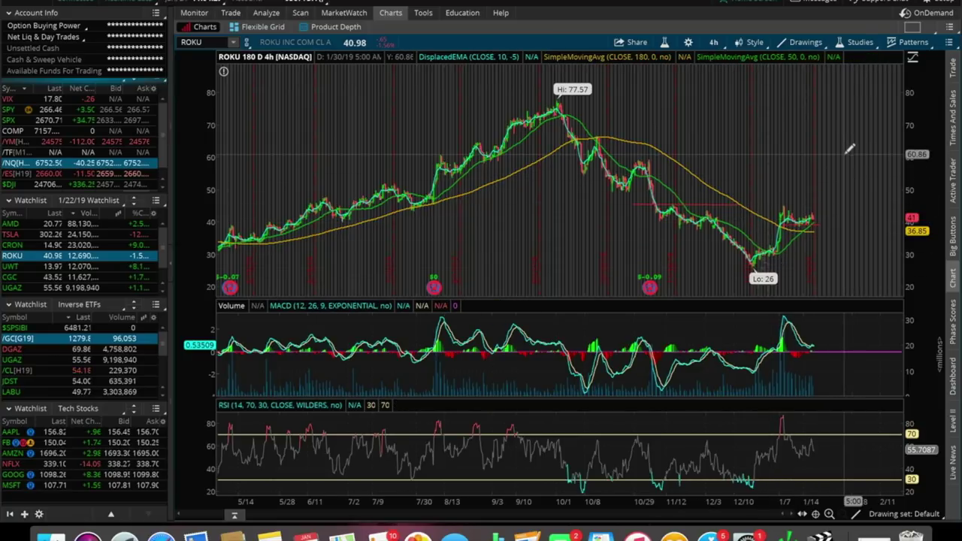
Step: Zoom the ROKU chart into mid-December through late January and bring up its chart actions
left_click_drag(883, 185, 628, 219)
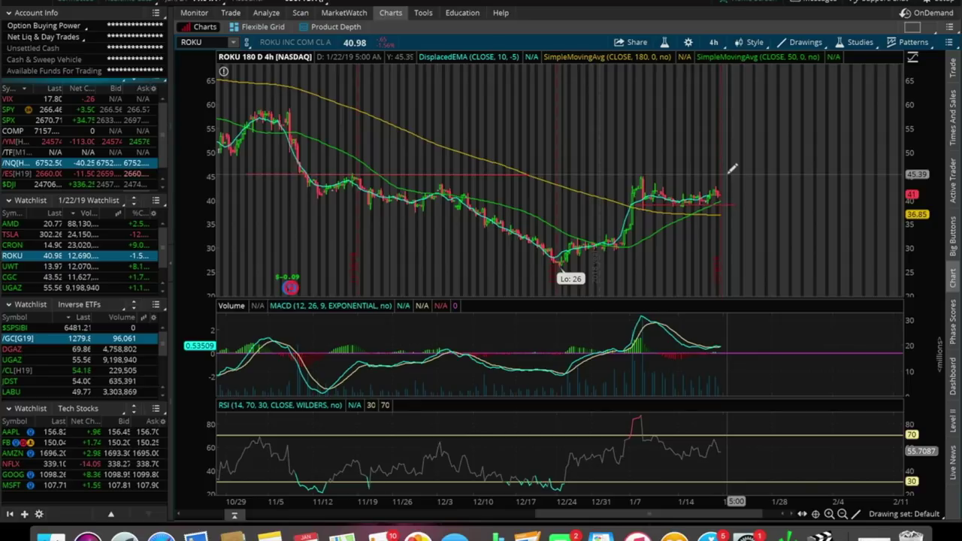
left_click_drag(763, 178, 474, 180)
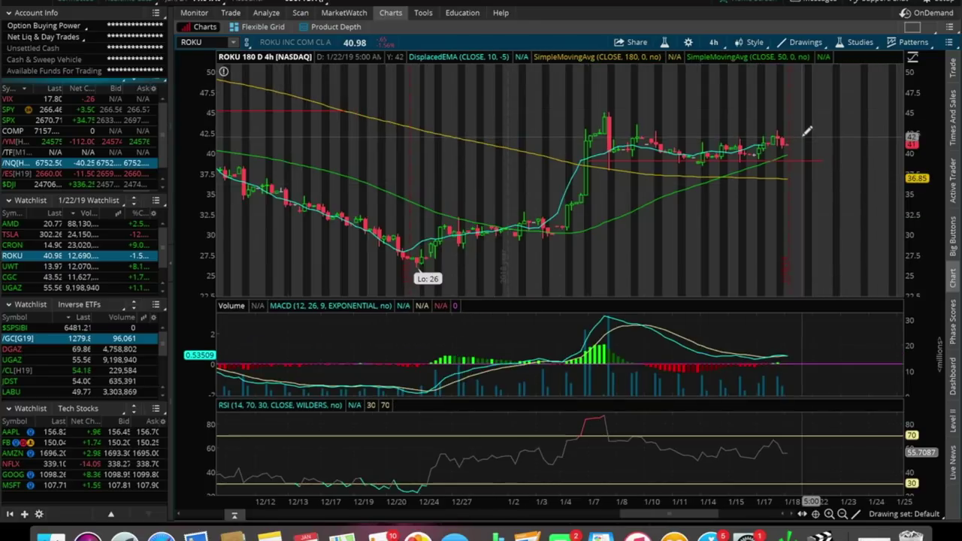
right_click(806, 133)
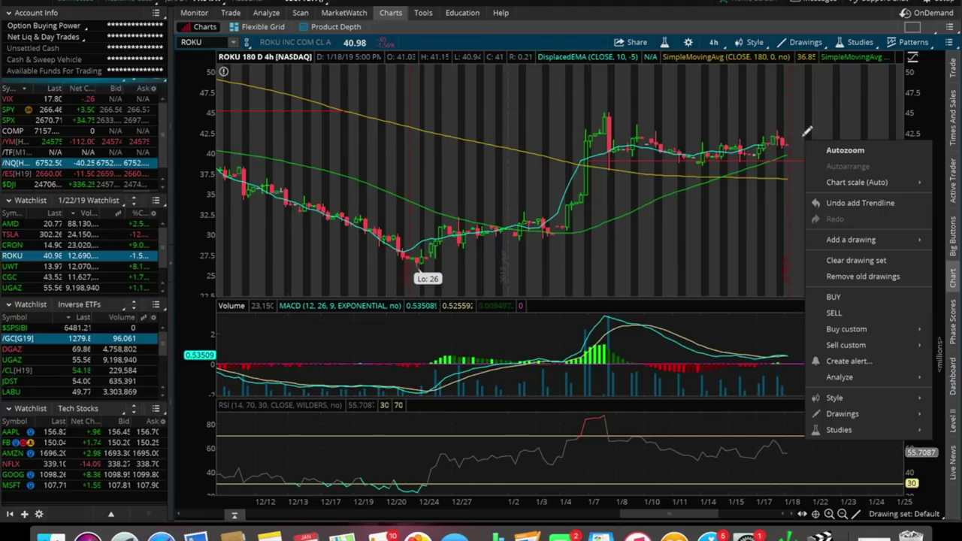
Step: Create a ROKU alert for MARK at or above 41.50, then load TSLA onto the chart
left_click(842, 362)
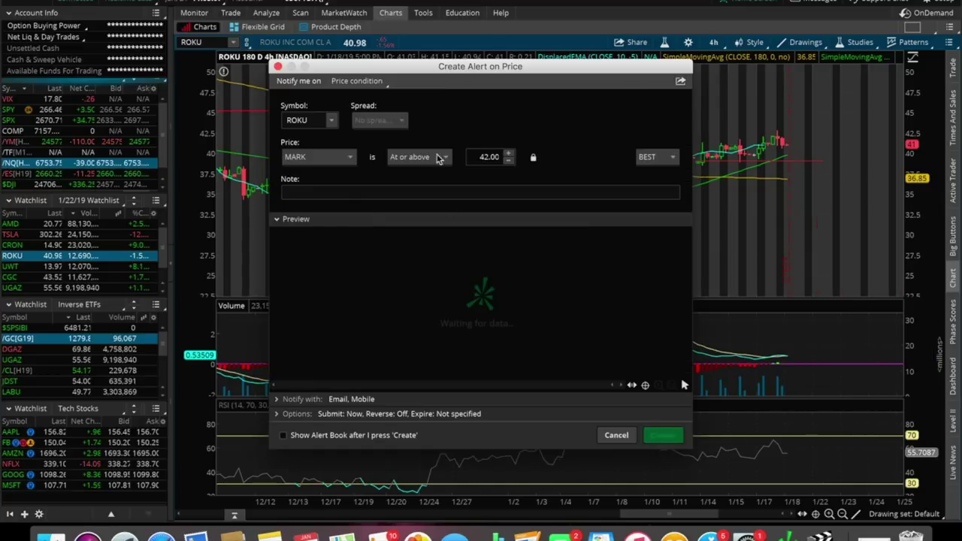
double_click(493, 160)
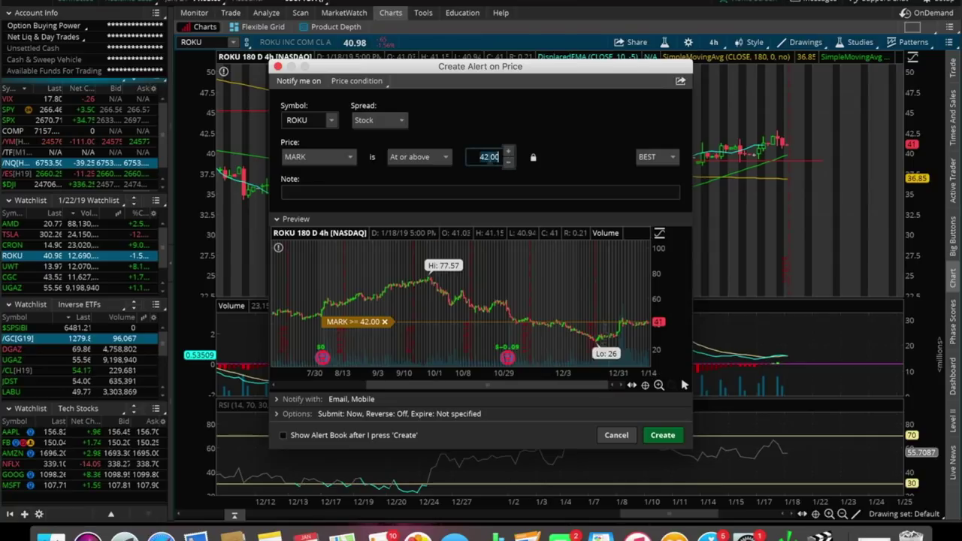
type("41.5")
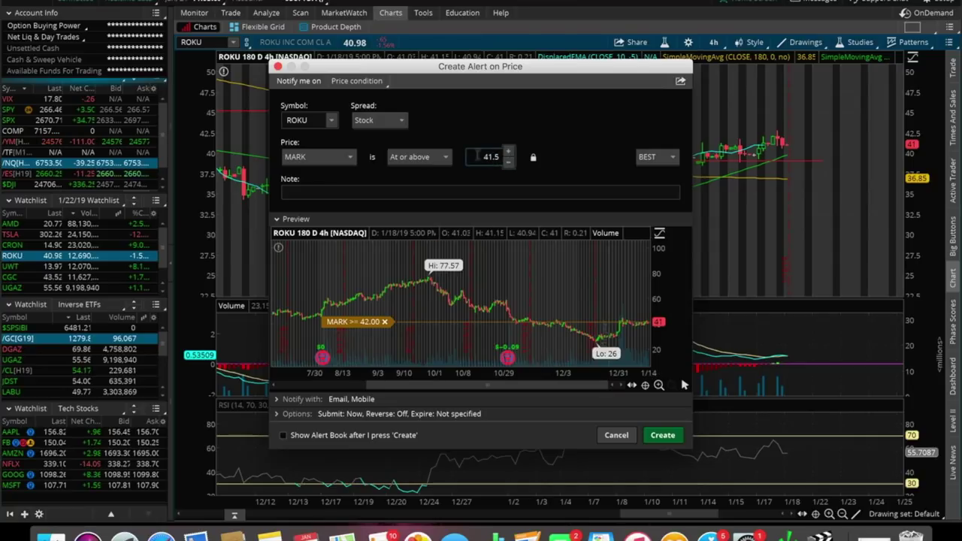
left_click(663, 434)
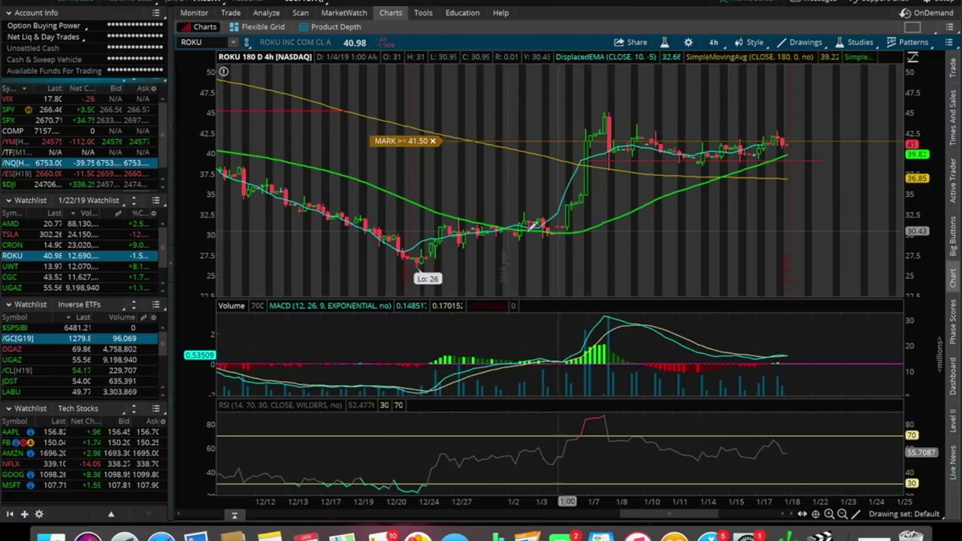
left_click(10, 235)
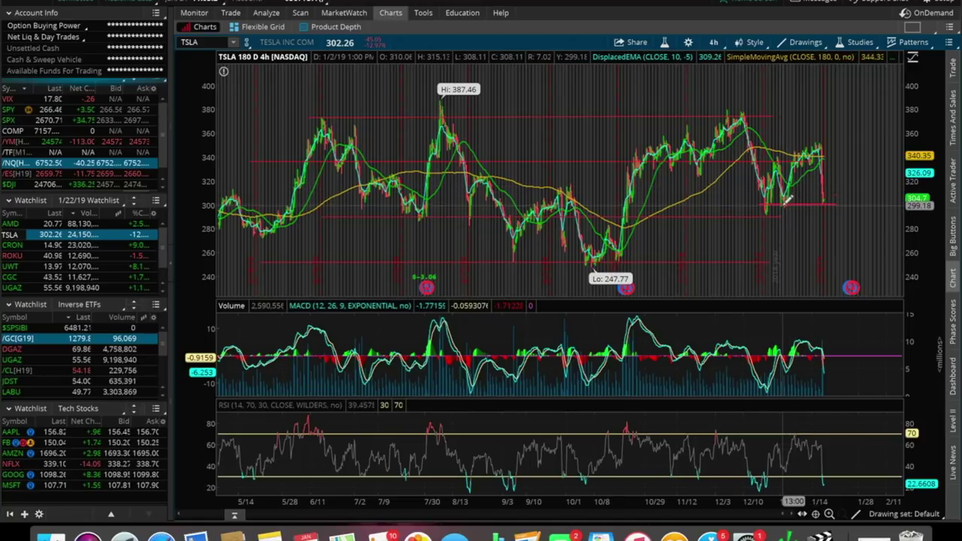
Step: Zoom the TSLA chart into the December–January candles and bring up its chart actions
scroll(872, 180, "up", 3)
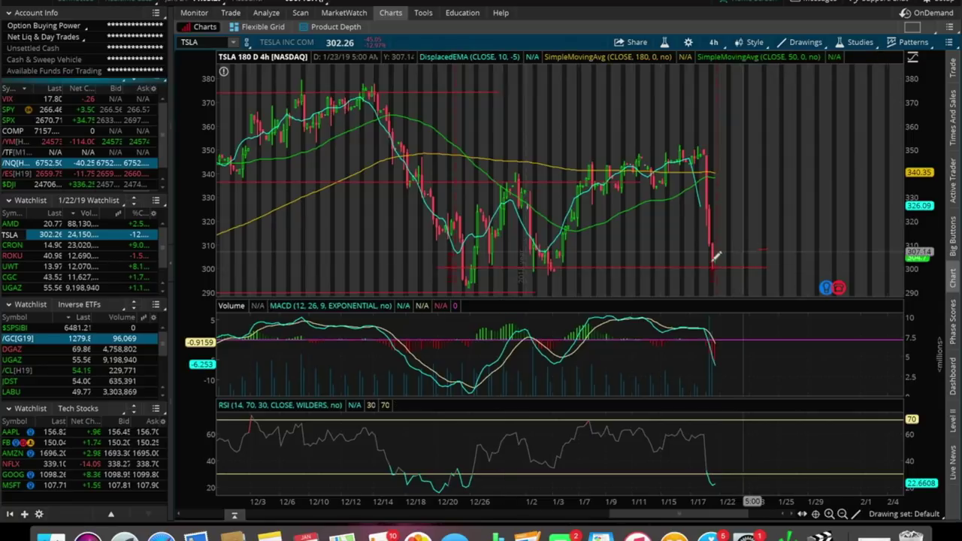
right_click(758, 243)
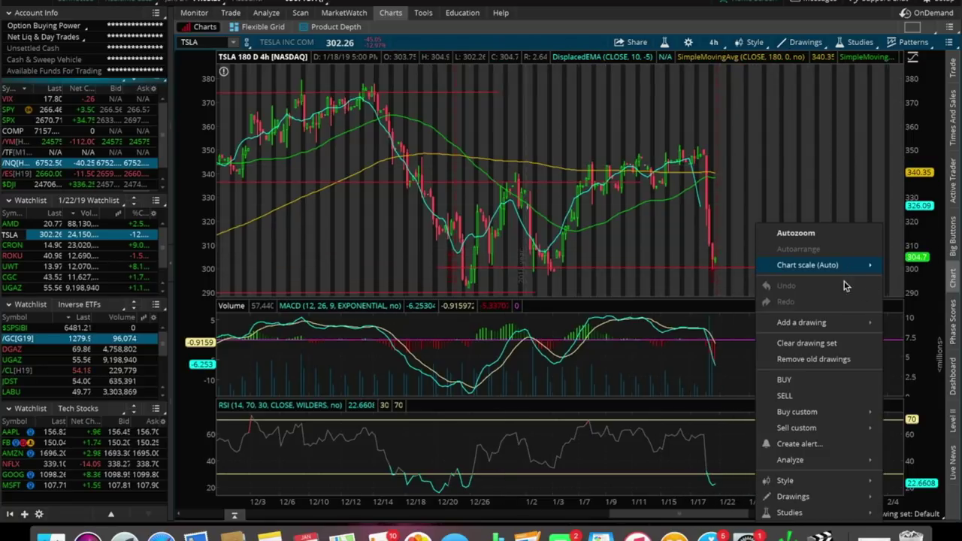
Step: Add a TSLA price alert for MARK at or above 305.00, then measure the recent drop
left_click(801, 444)
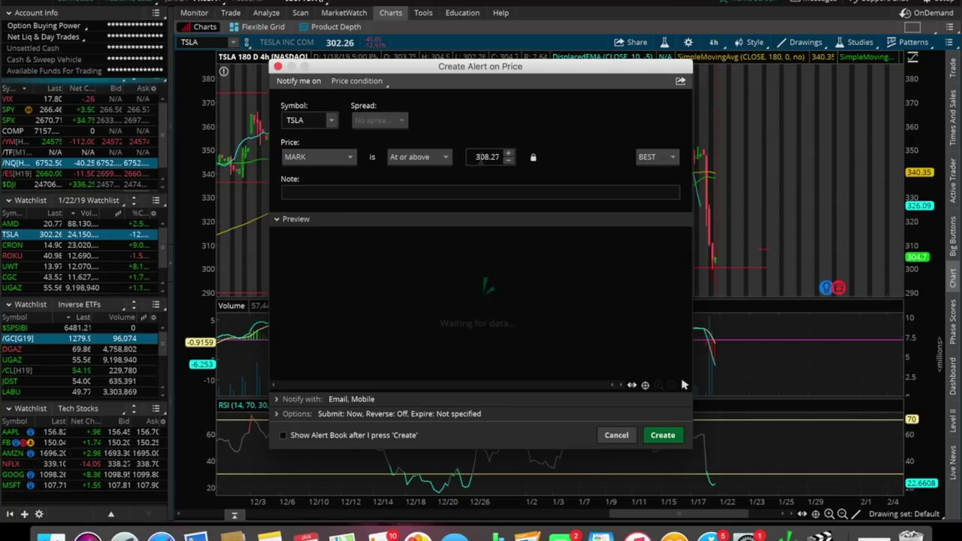
double_click(479, 156)
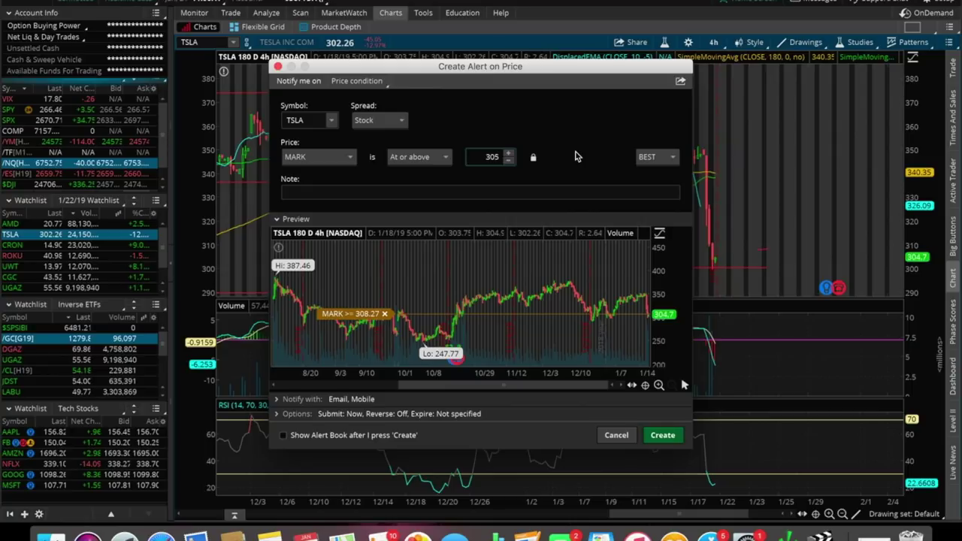
key("Return")
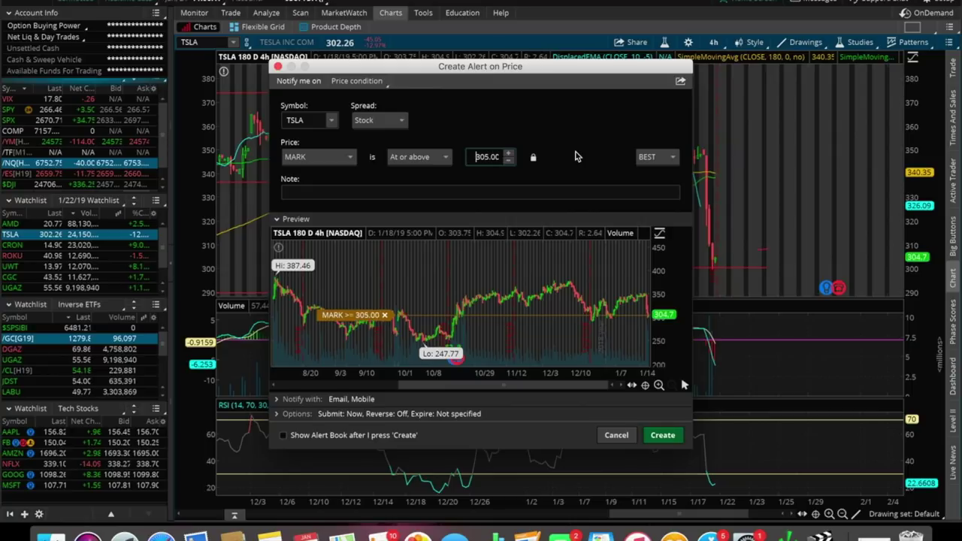
left_click(665, 434)
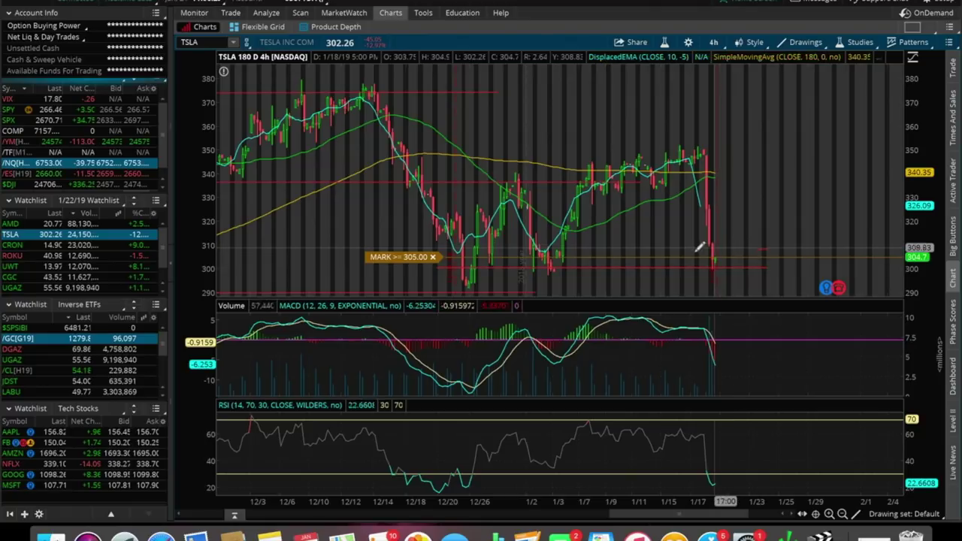
mouse_move(746, 256)
left_mouse_down()
mouse_move(721, 179)
mouse_move(751, 251)
left_mouse_up()
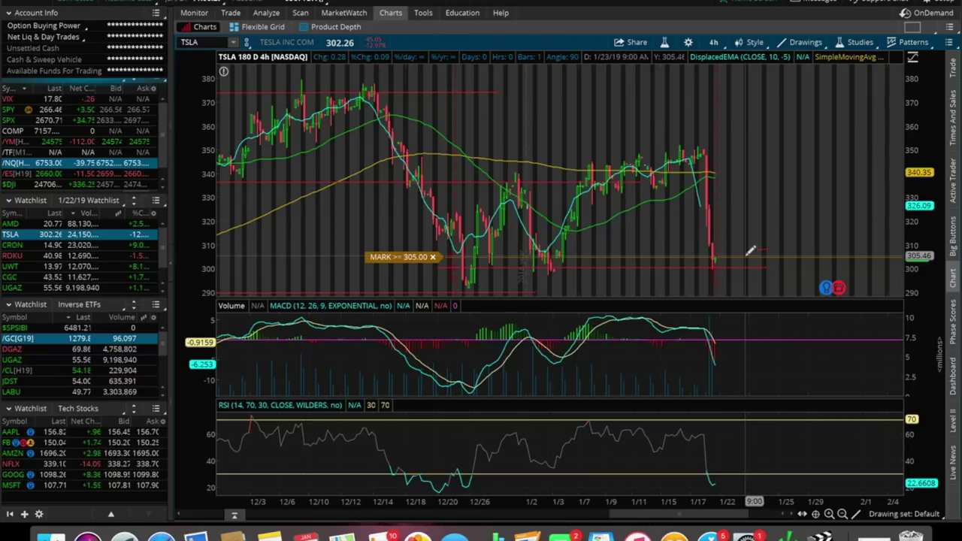
Step: Load BJ on the chart and draw a red horizontal line at the 19.31 low
type("BJ")
key("Return")
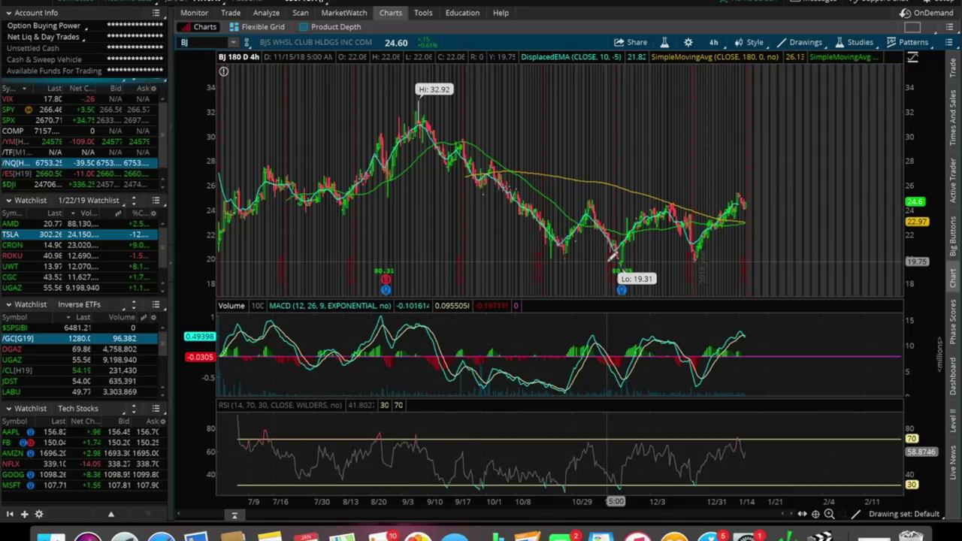
left_click_drag(613, 259, 732, 258)
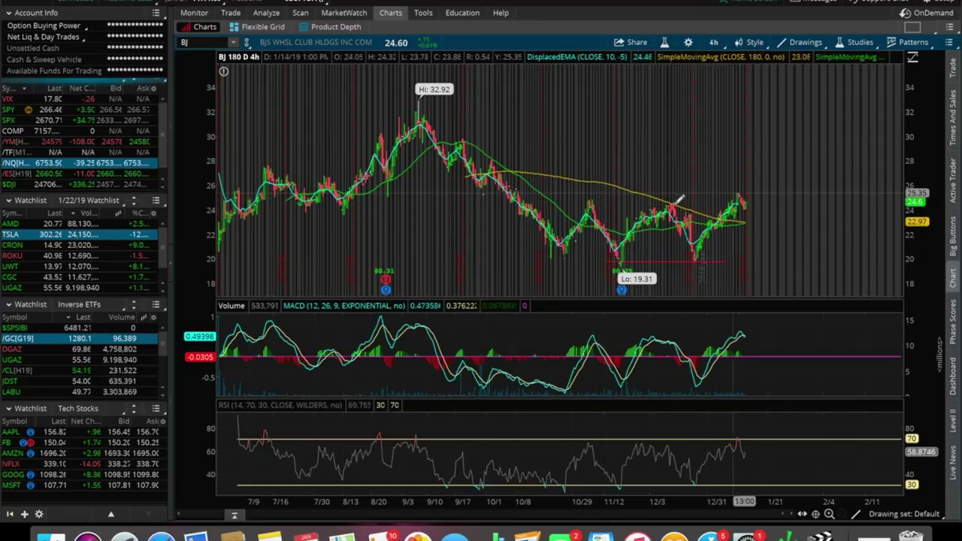
Step: Draw a horizontal line at the ~24.7 resistance and zoom into October through January
left_click(586, 200)
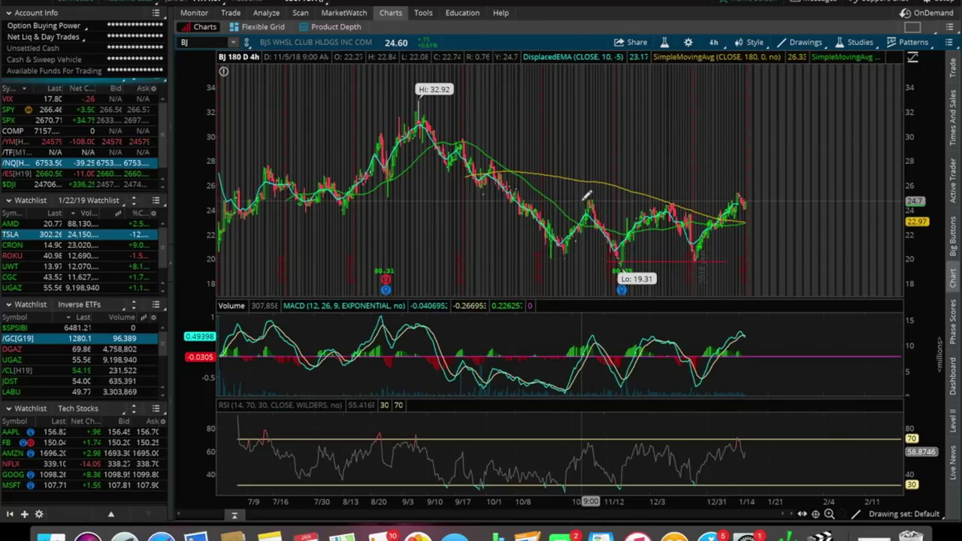
left_click(797, 200)
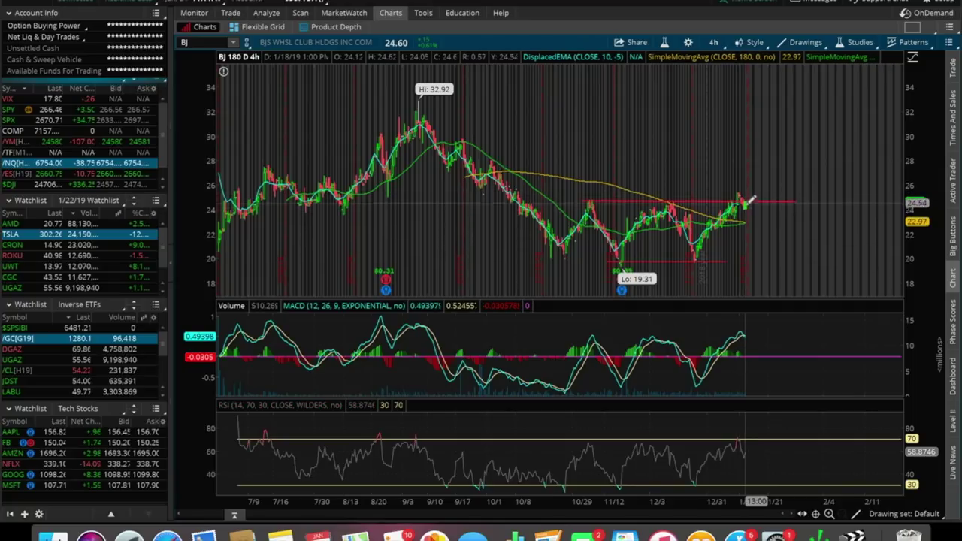
left_click_drag(750, 199, 530, 189)
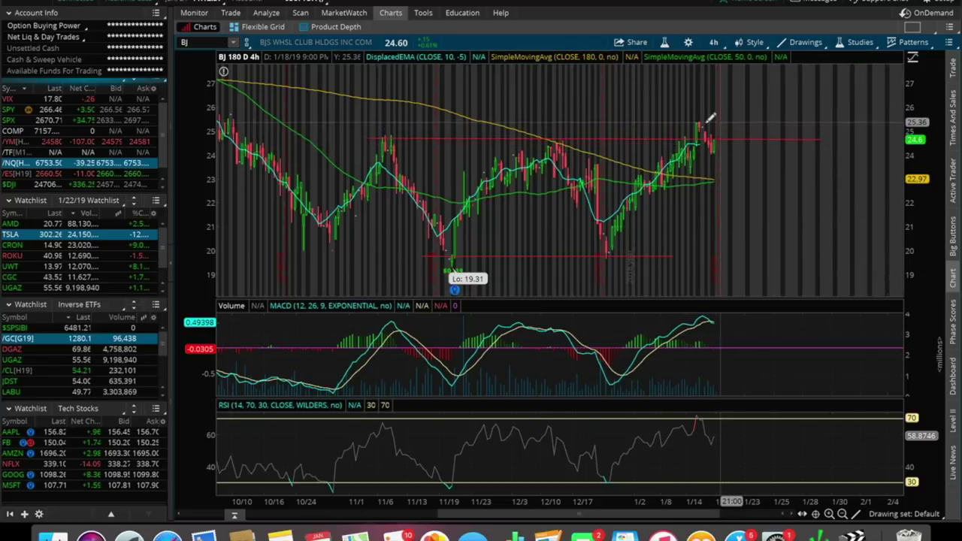
Step: Measure BJ's moves from the 1/14 candle and recent high, then reset to 180 D 4h
left_click_drag(678, 123, 726, 117)
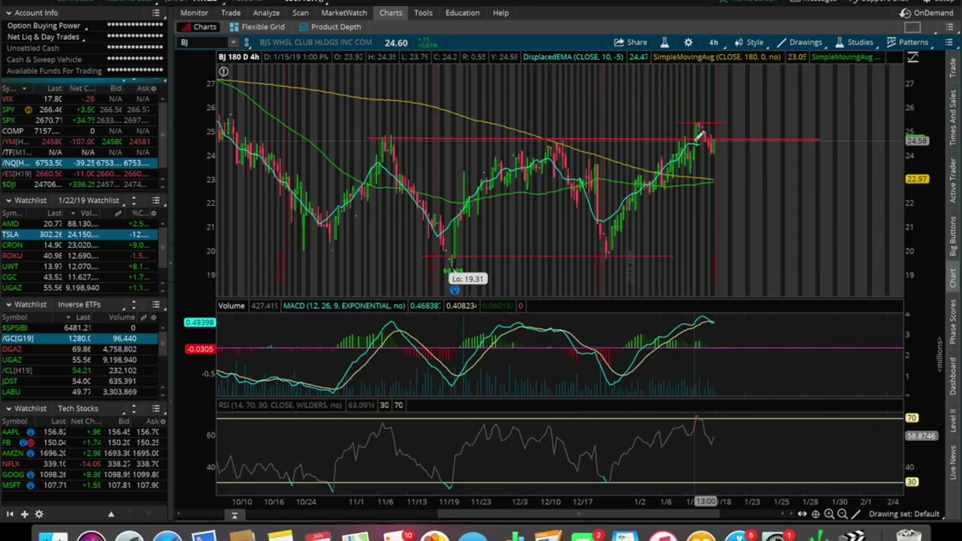
mouse_move(693, 133)
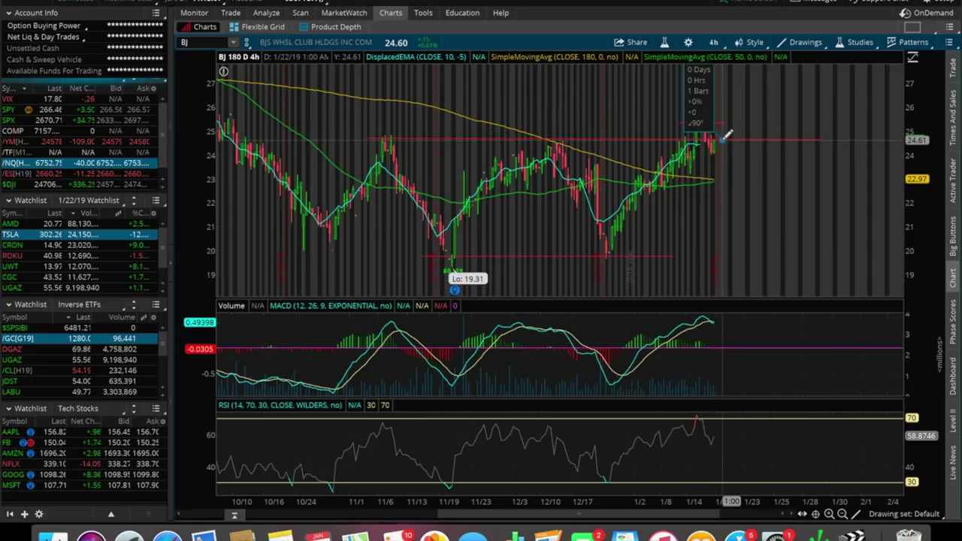
left_click_drag(724, 139, 721, 119)
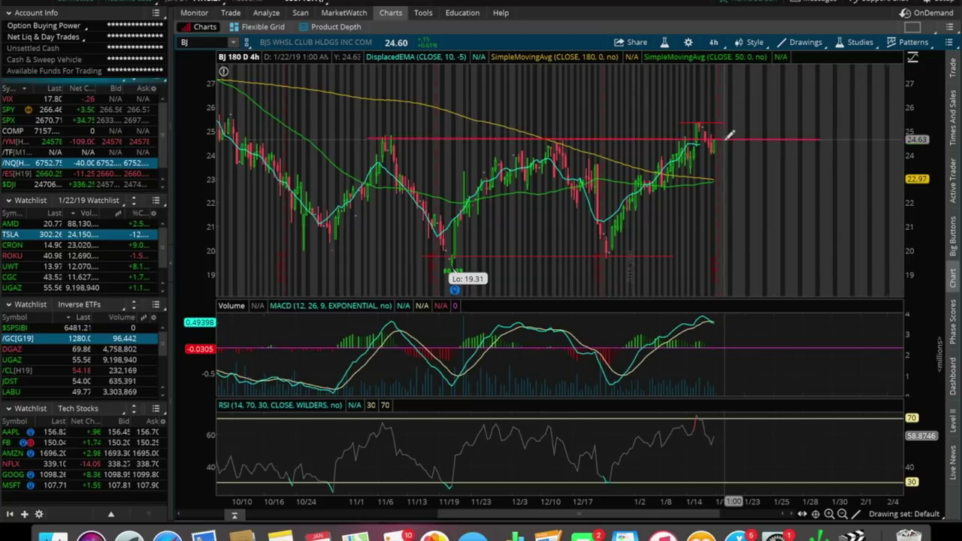
left_click(716, 42)
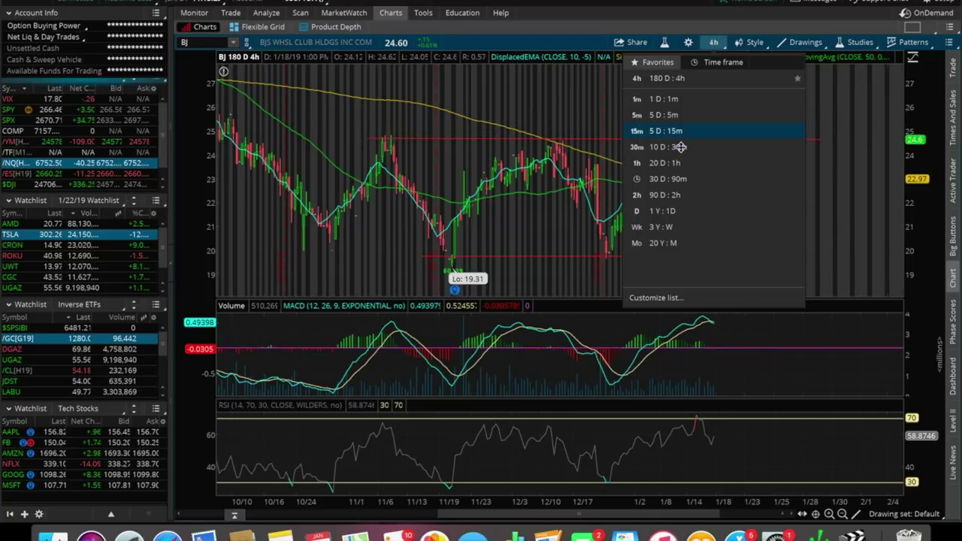
left_click(699, 79)
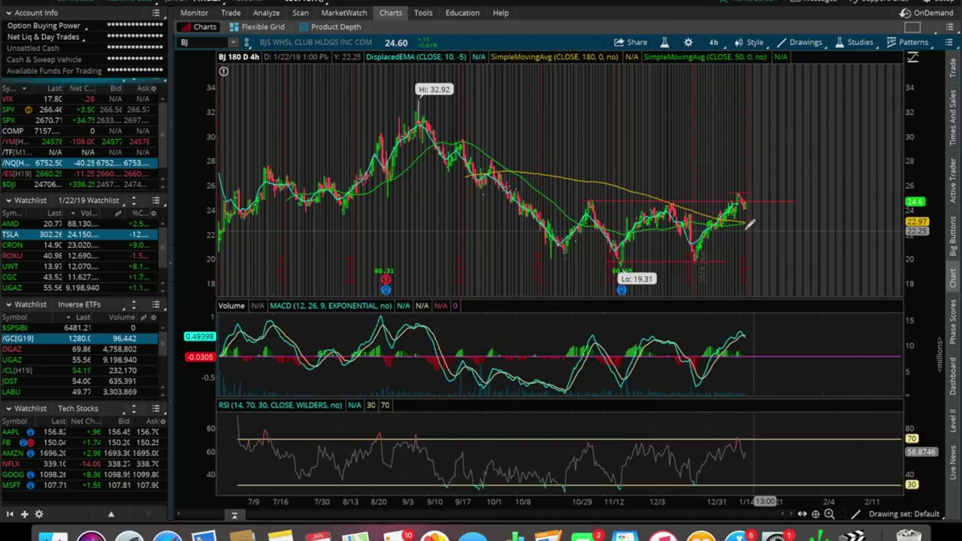
Step: Load Square (SQ) on the chart and zoom into its latest two months of bars
left_click(199, 43)
type("SQ")
key("Return")
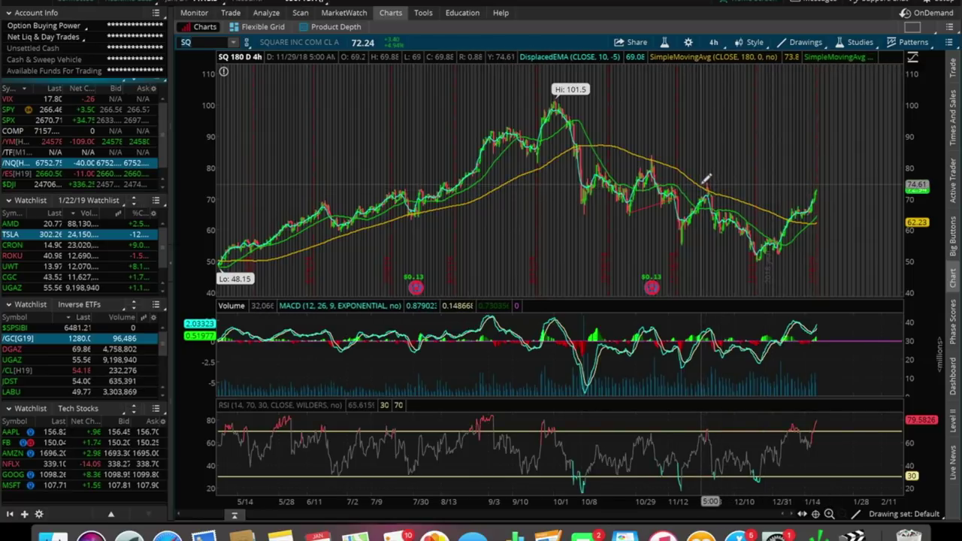
scroll(908, 166, "up", 5)
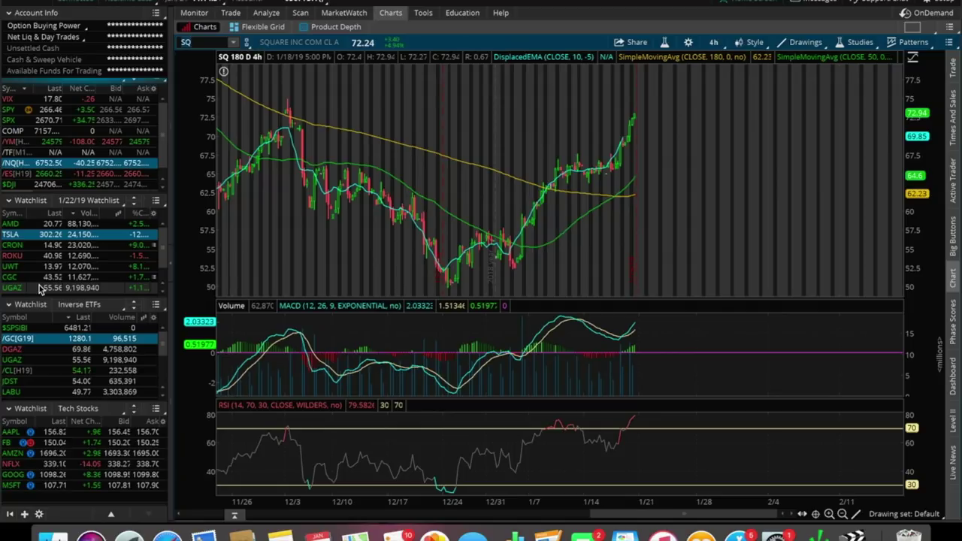
Step: Return the SQ chart to the 180-day, 4-hour time frame
left_click(713, 41)
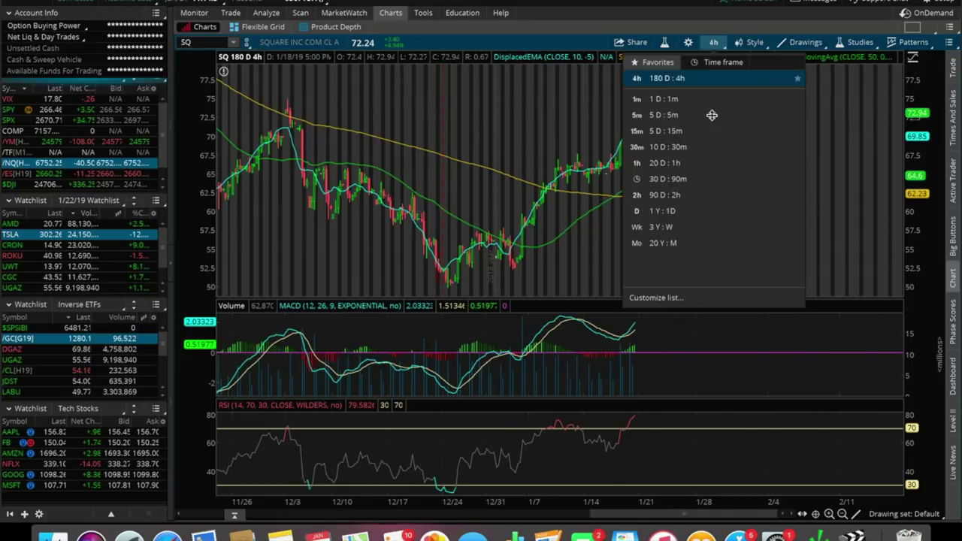
left_click(622, 196)
scroll(623, 208, "down", 5)
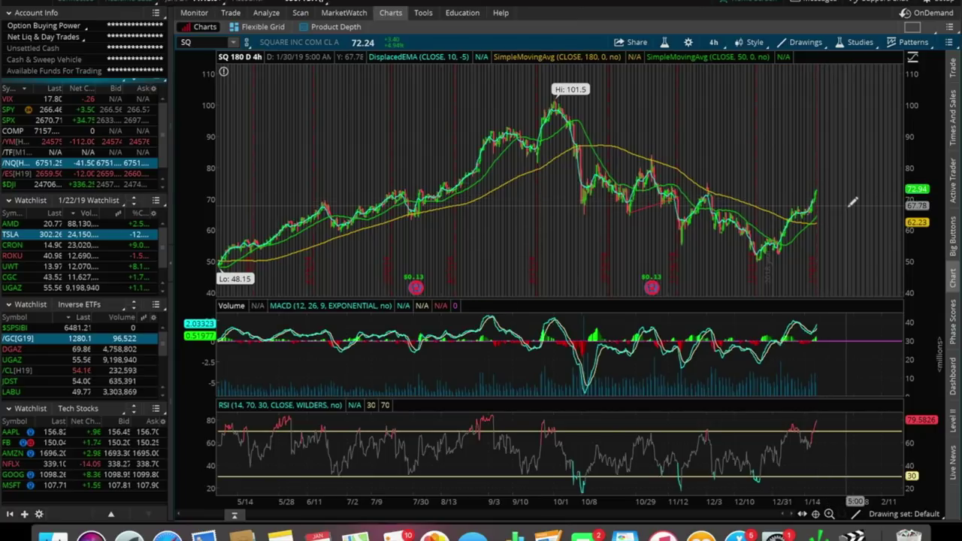
Step: Measure SQ's recent moves and latest bar gain, then bring up the /NQ futures chart
left_click_drag(848, 203, 835, 185)
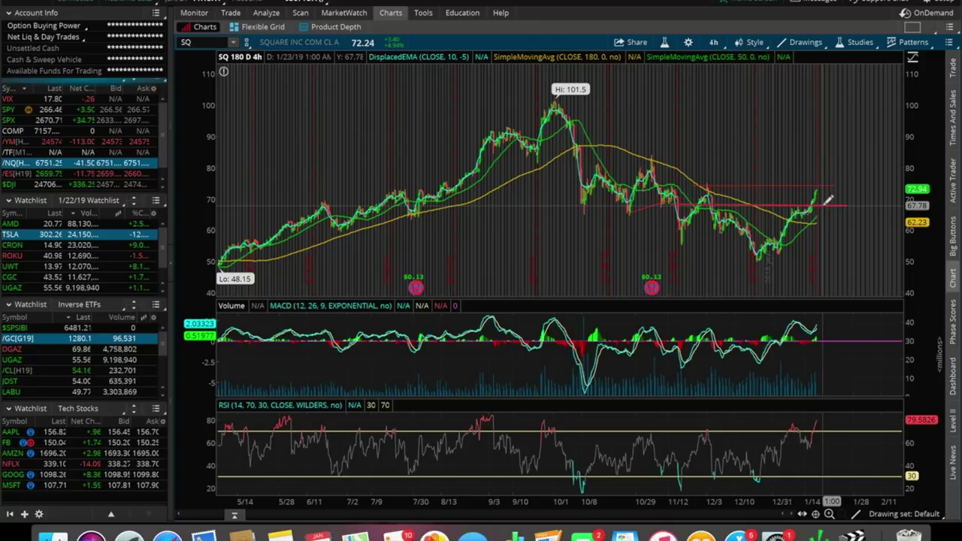
left_click_drag(826, 200, 831, 190)
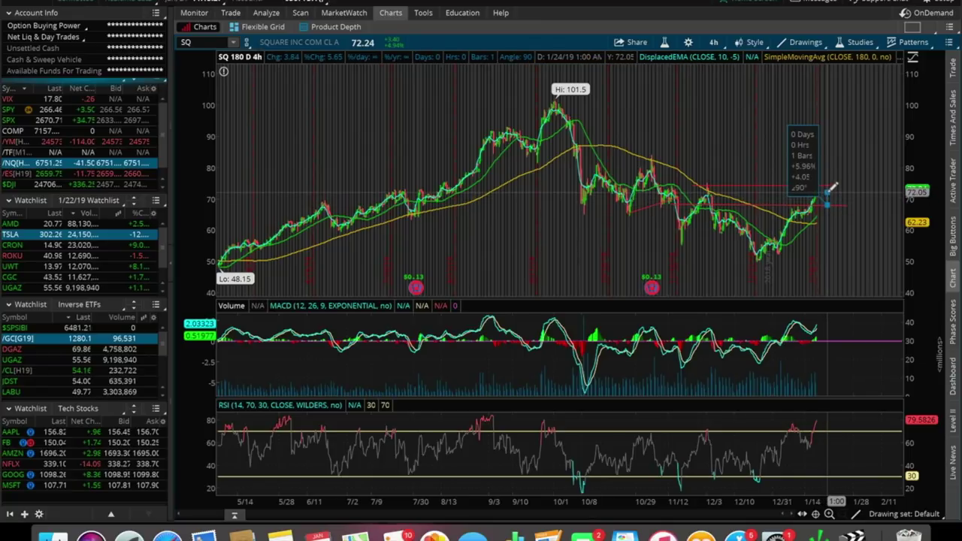
mouse_move(833, 186)
left_mouse_down()
mouse_move(692, 165)
mouse_move(788, 176)
mouse_move(752, 174)
mouse_move(833, 200)
left_mouse_up()
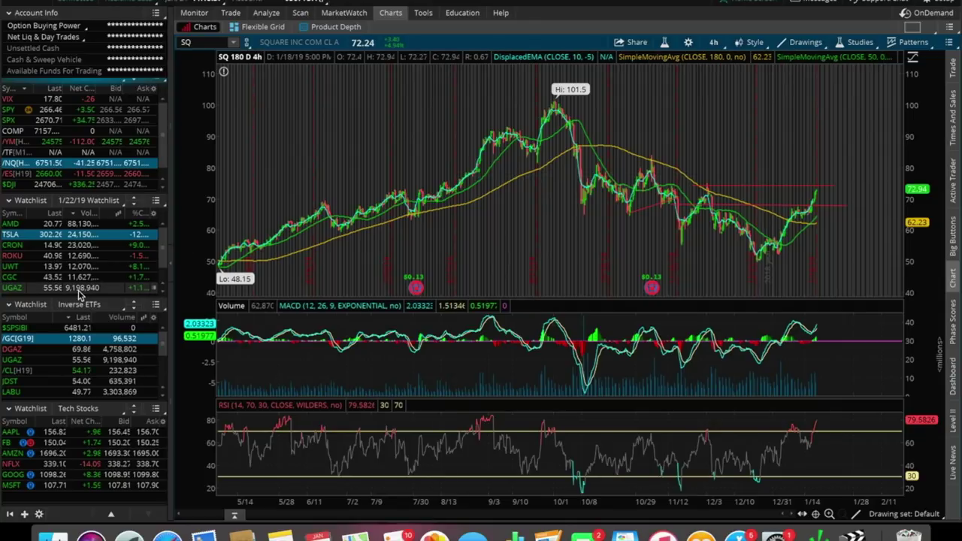
scroll(81, 293, "down", 1)
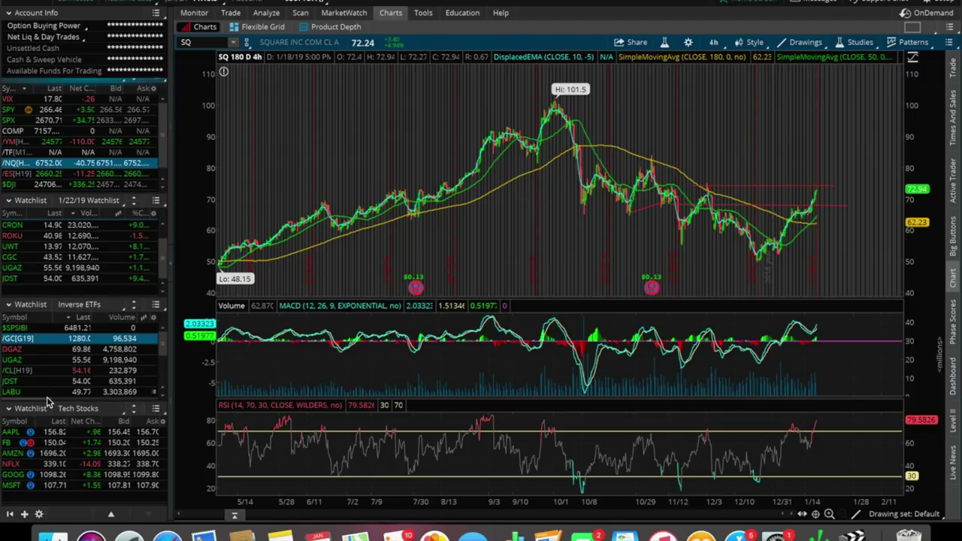
left_click(15, 163)
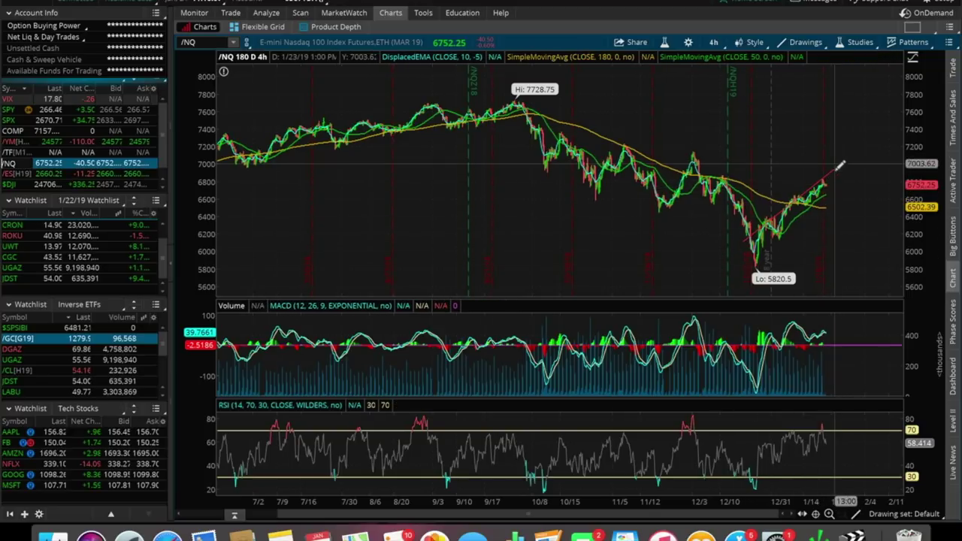
Step: Zoom the /NQ chart, then switch to crude oil futures (/CL) and later JDST
scroll(639, 173, "up", 3)
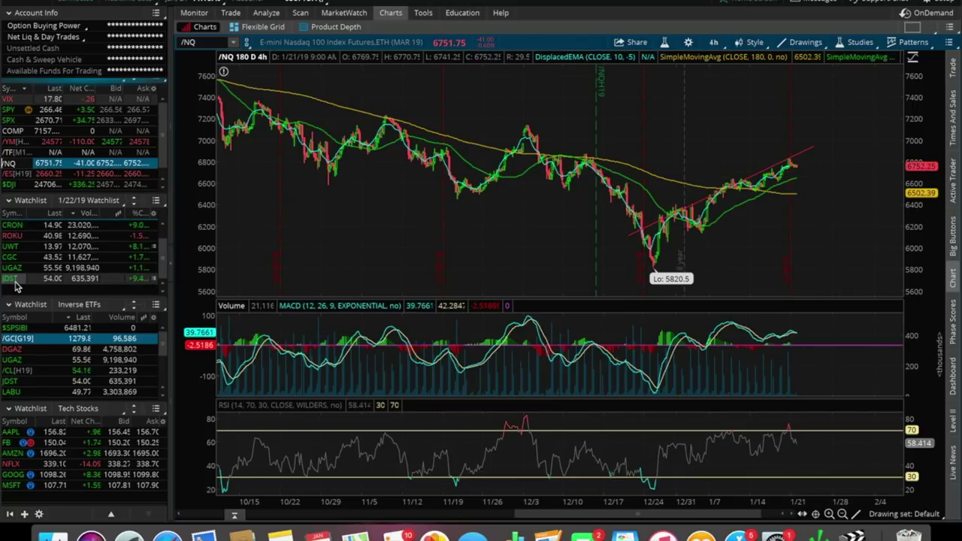
left_click(12, 371)
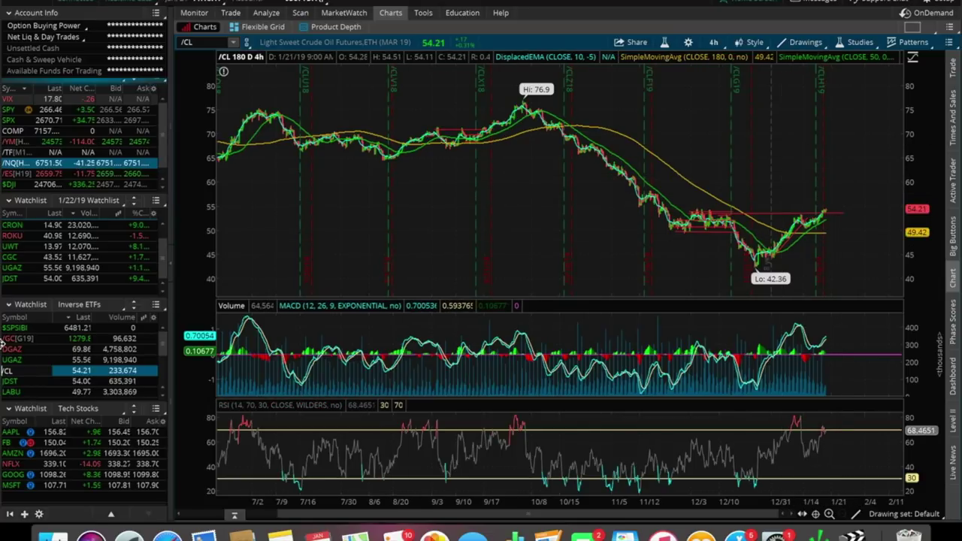
left_click(9, 382)
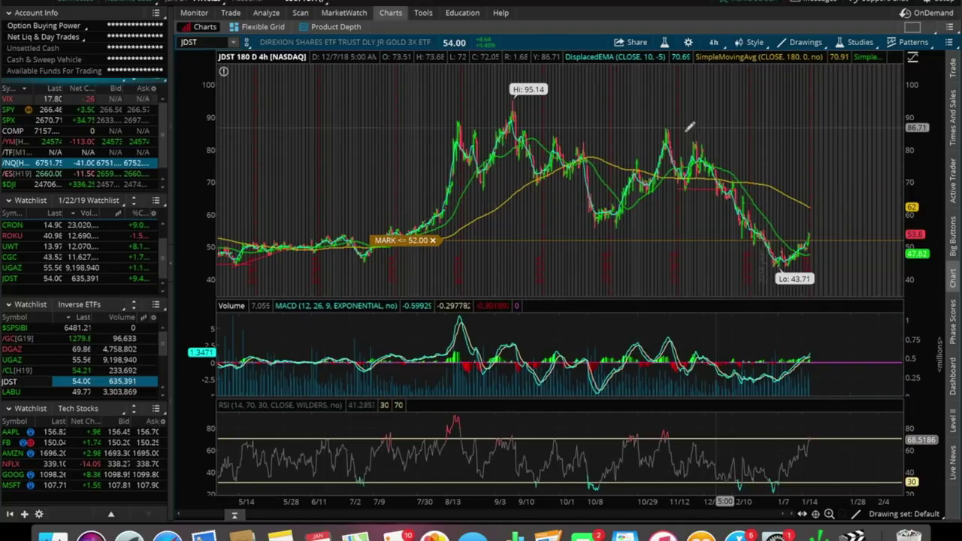
Step: Load gold futures (/GC), inspect the 1296 trendline settings without changes, and zoom in
left_click(11, 342)
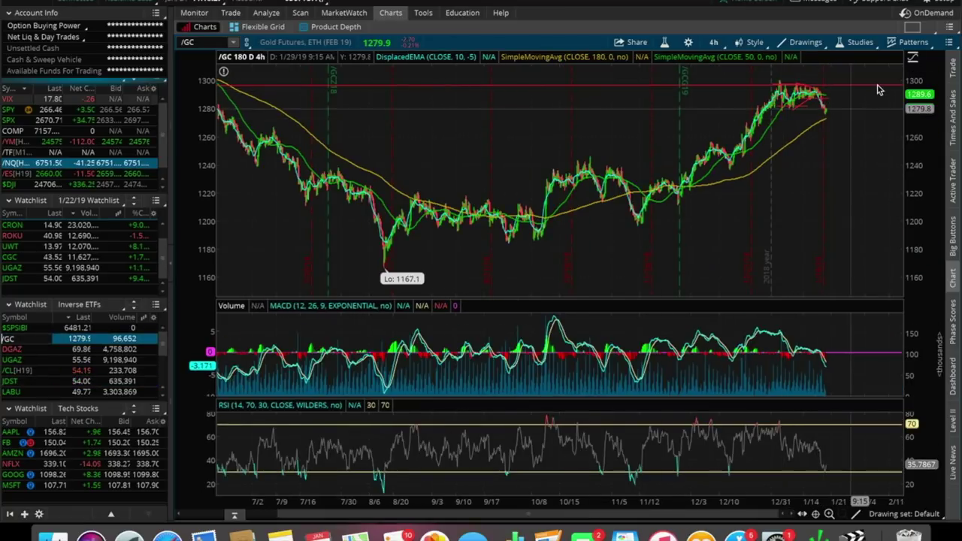
double_click(838, 85)
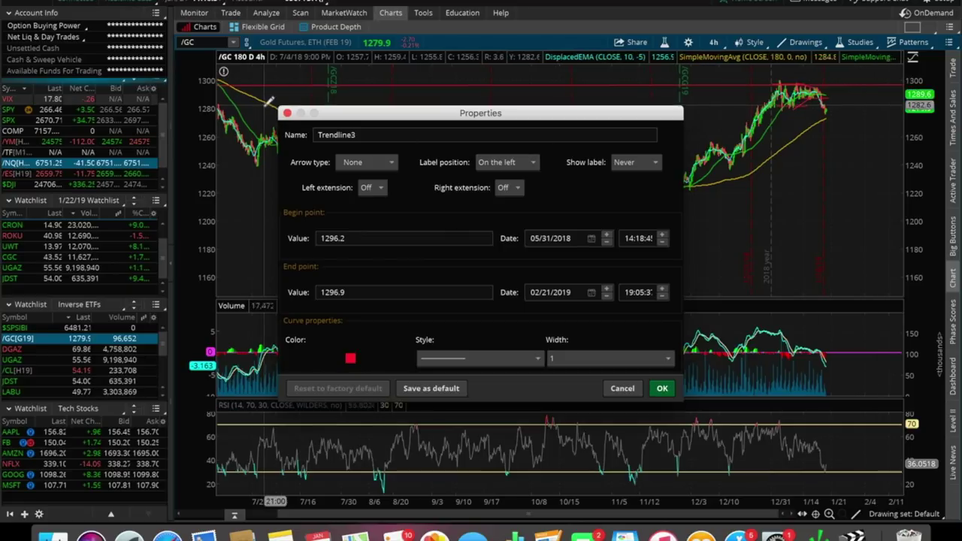
left_click(287, 113)
scroll(599, 115, "up", 3)
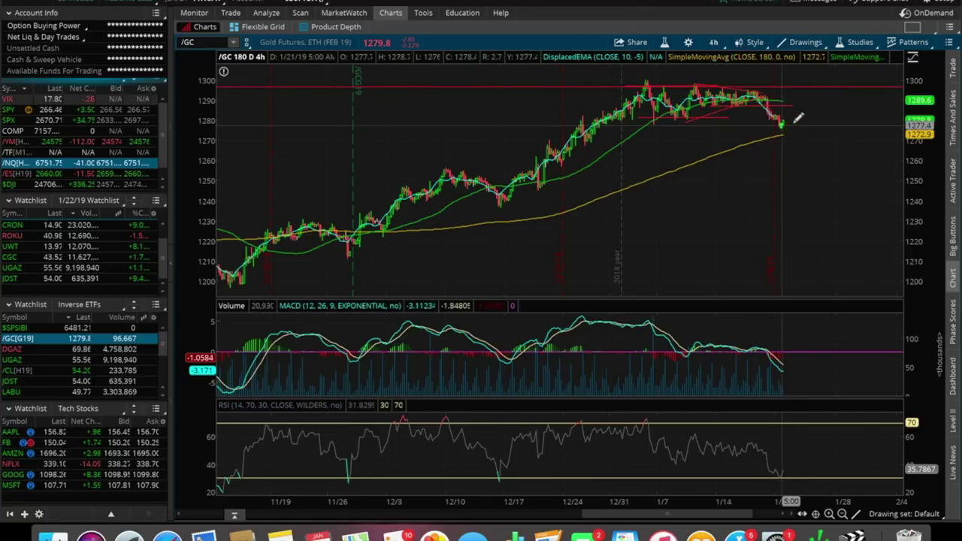
mouse_move(782, 103)
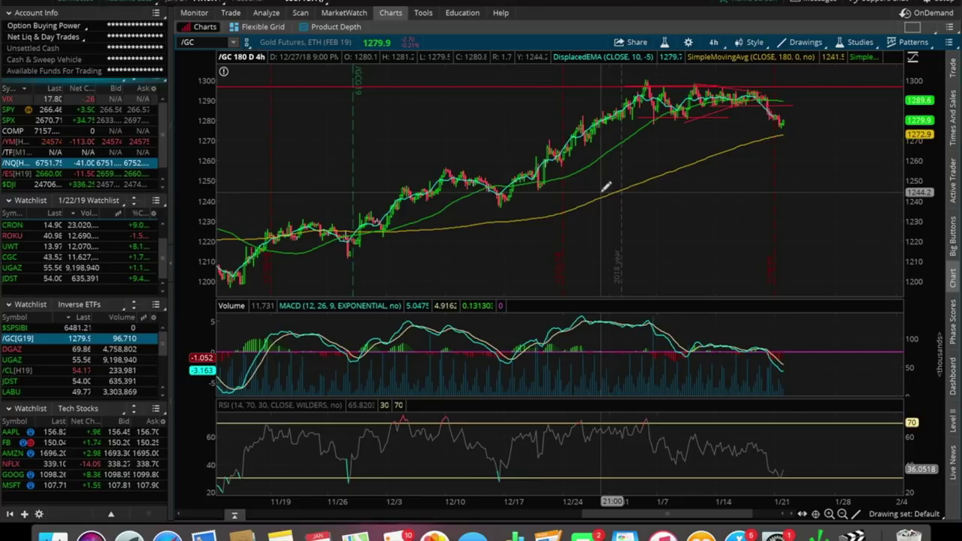
Step: Re-run the Stock Hacker scan with its price, volume and beta filters and browse the 246 results
left_click(302, 12)
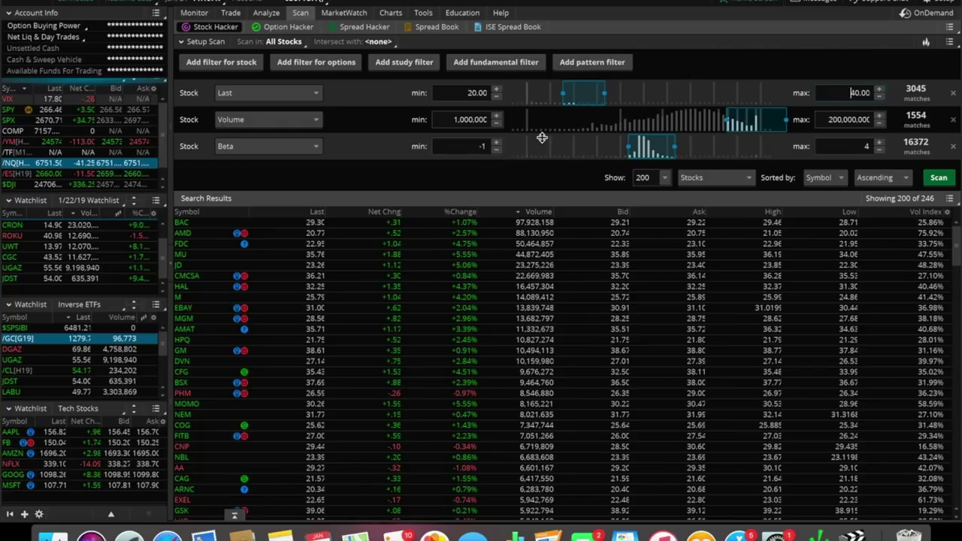
left_click(939, 178)
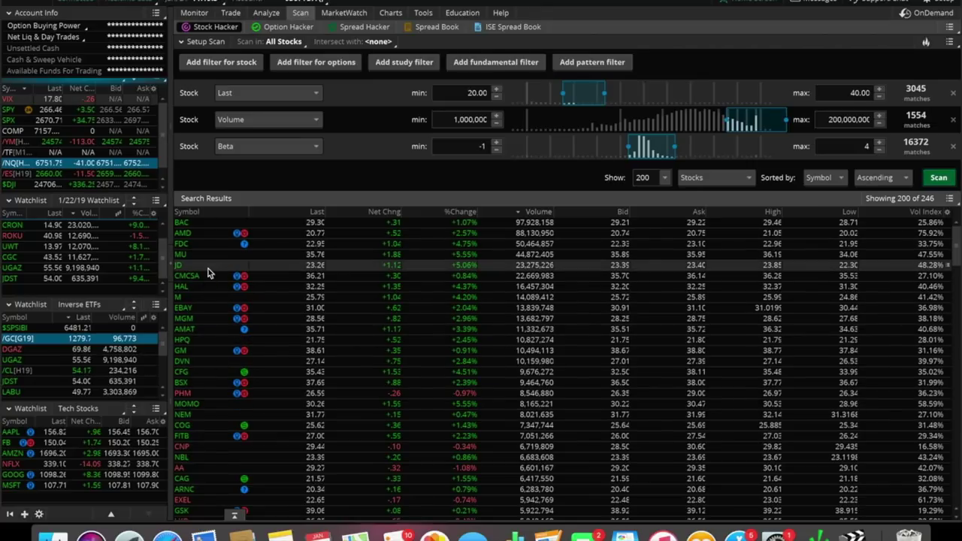
scroll(209, 248, "down", 20)
scroll(209, 273, "up", 20)
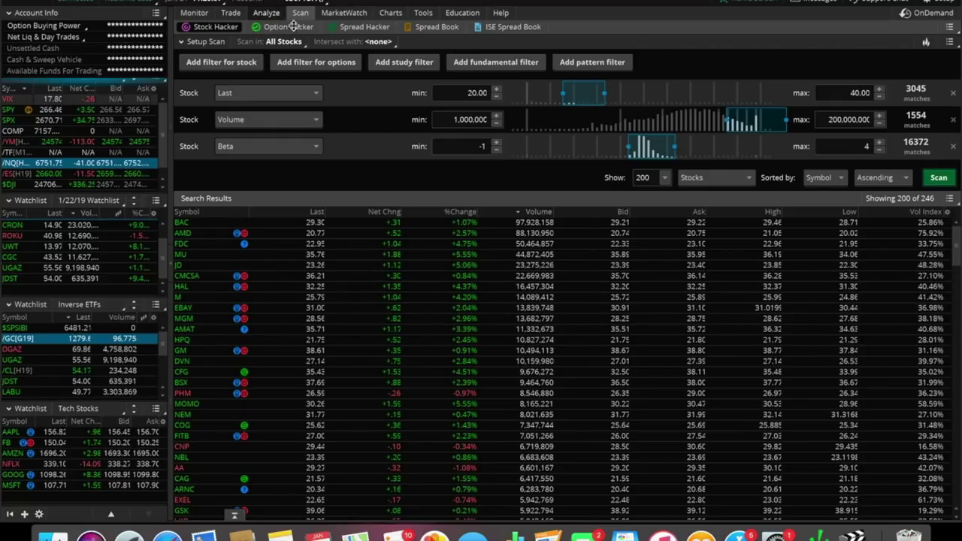
Step: Chart EBAY from the Charts page
left_click(391, 12)
left_click(209, 42)
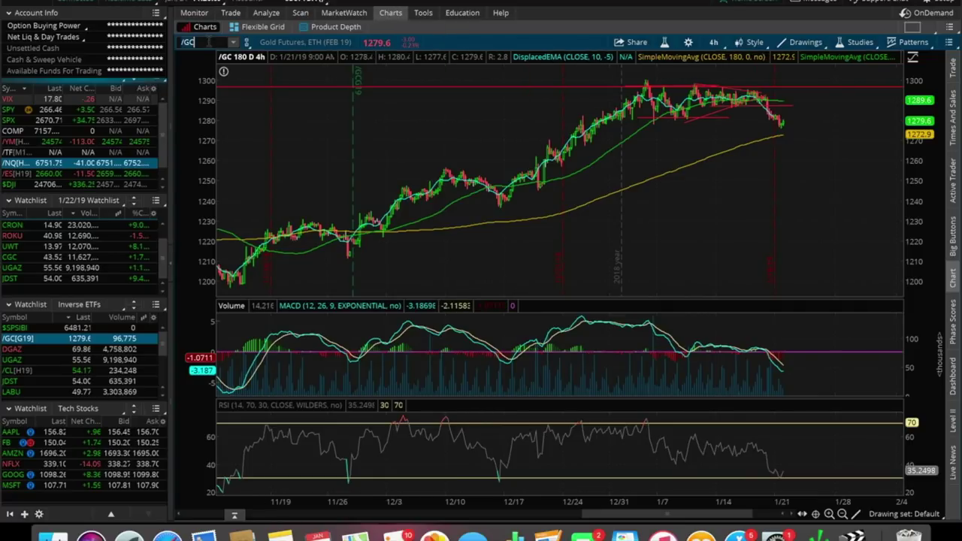
type("EBAY")
key("Return")
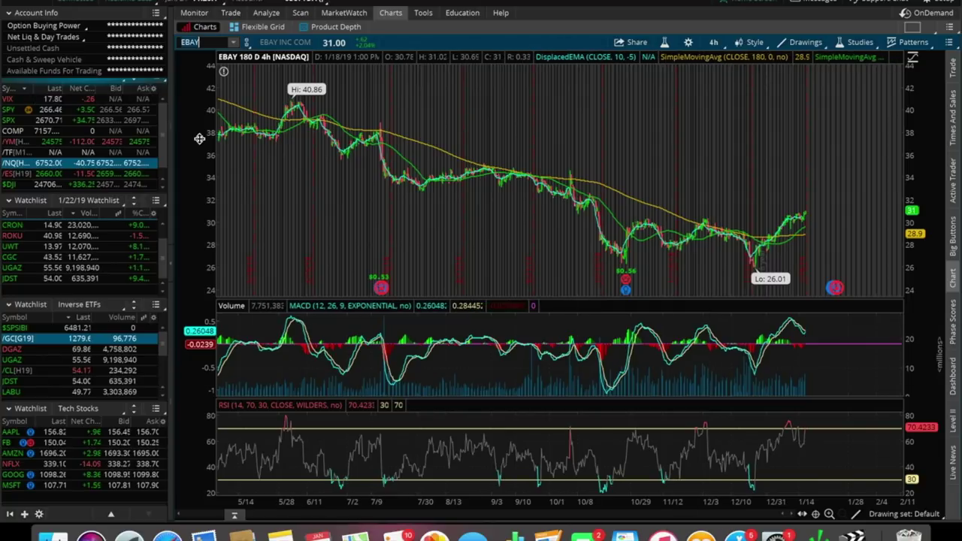
Step: Check the scan results, then load the AMD chart
left_click(301, 15)
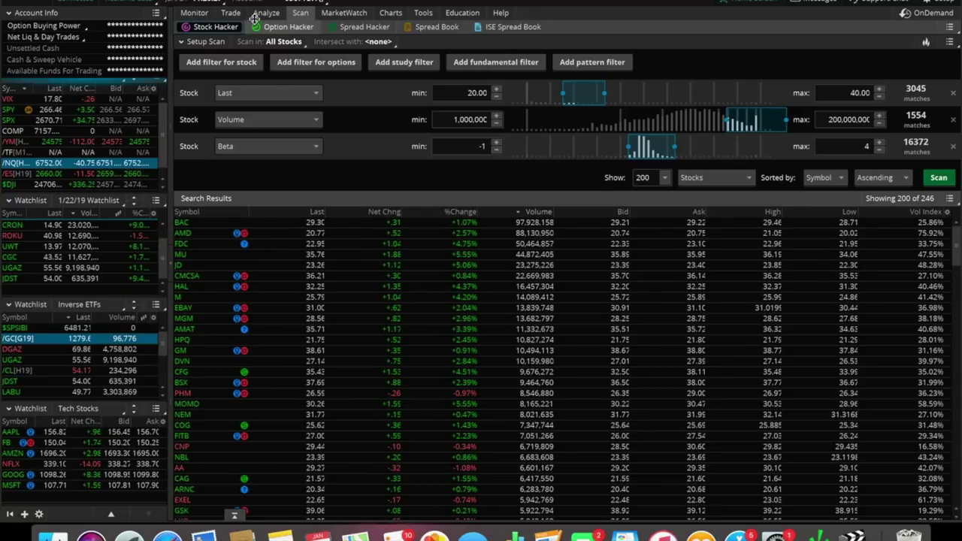
left_click(231, 13)
left_click(390, 13)
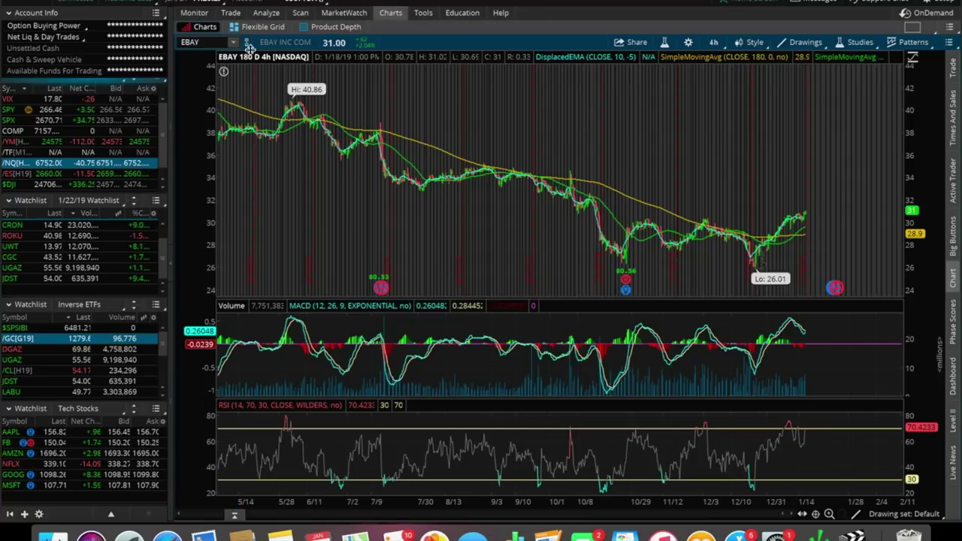
left_click(213, 43)
type("AMD")
key("Return")
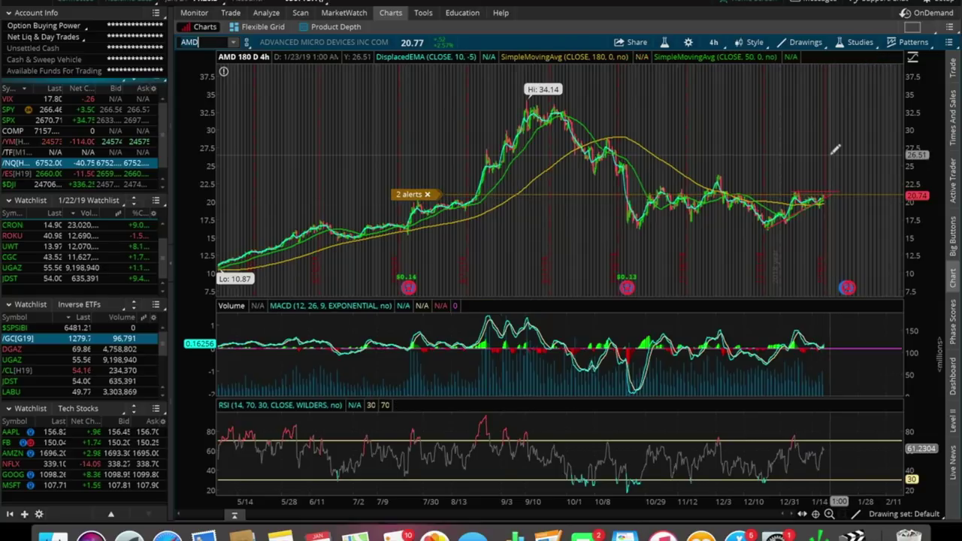
Step: Check the scan results again, then load the Alcoa (AA) chart
left_click(301, 13)
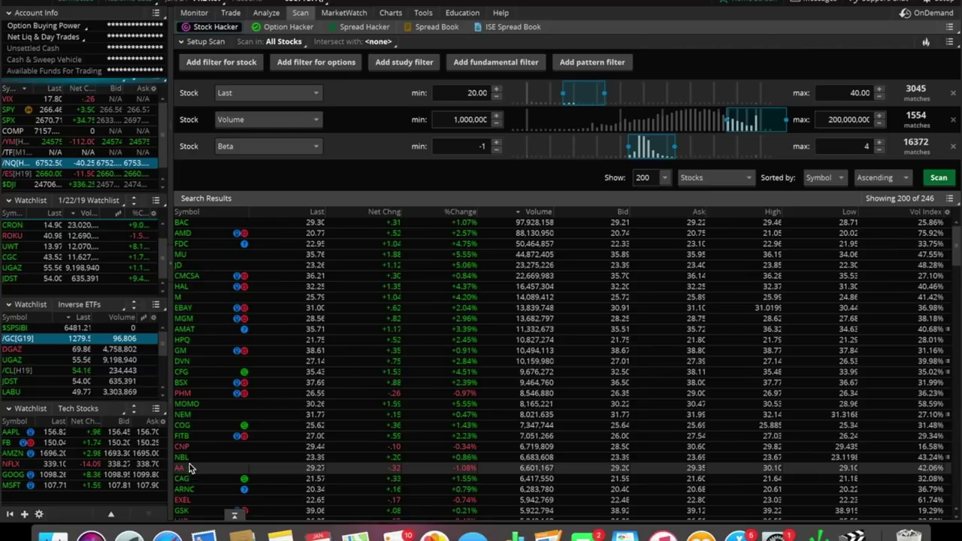
left_click(260, 13)
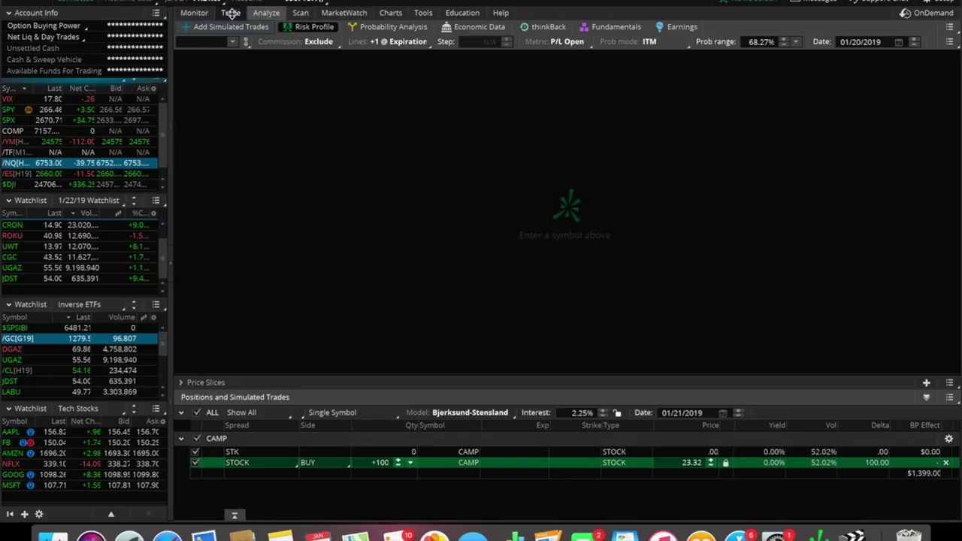
left_click(385, 10)
left_click(219, 43)
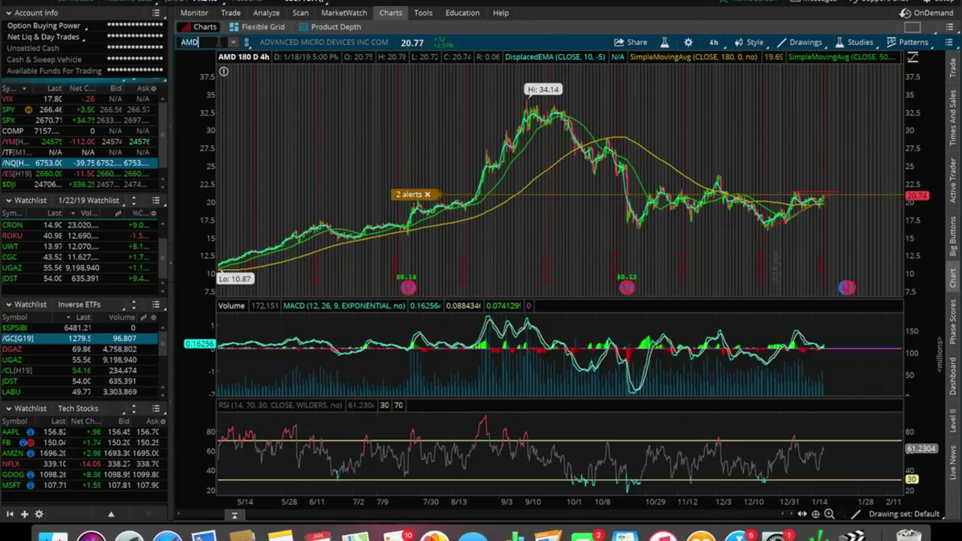
type("AA")
key("Return")
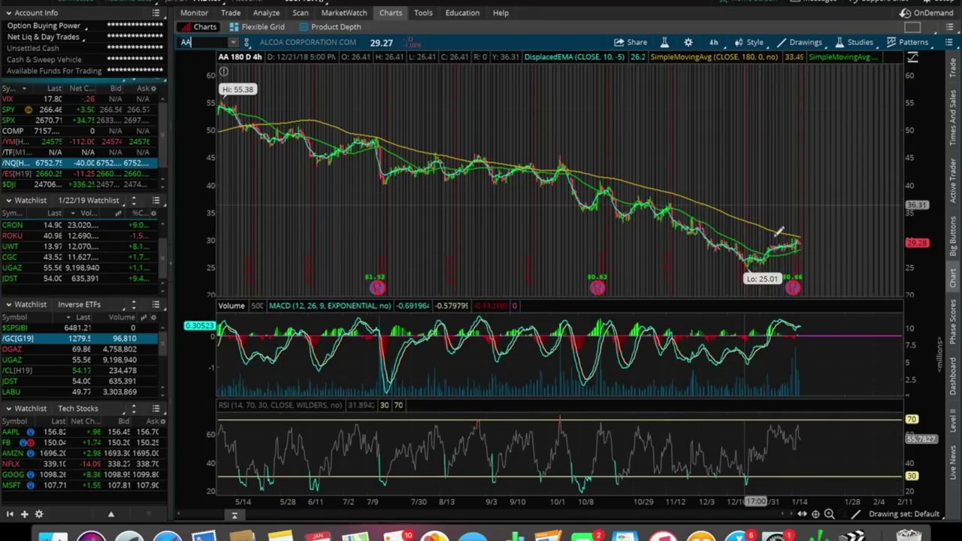
Step: Back on the scan results, sort them by %Change
left_click(300, 13)
scroll(274, 419, "up", 3)
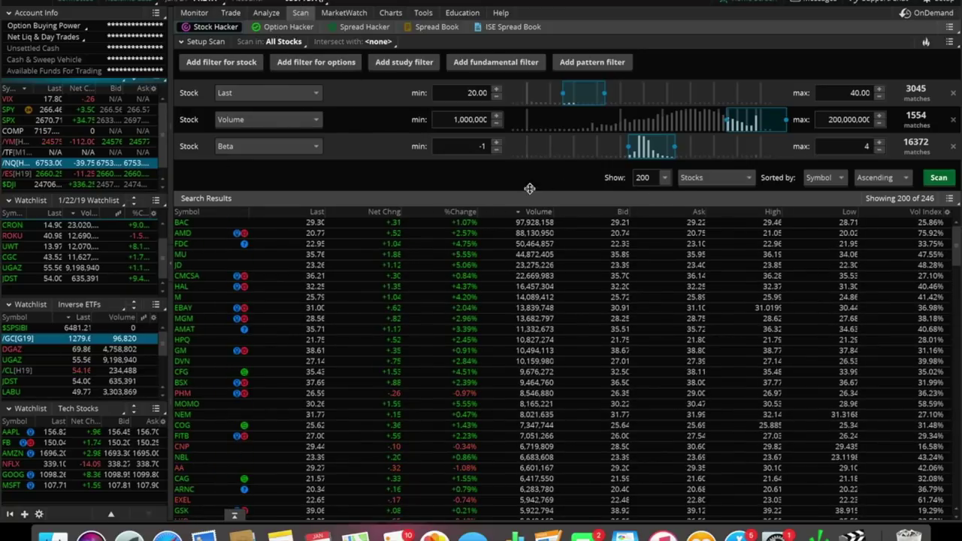
left_click(466, 211)
Step: Reverse the %Change sort so top gainers lead, then chart OZK
left_click(466, 212)
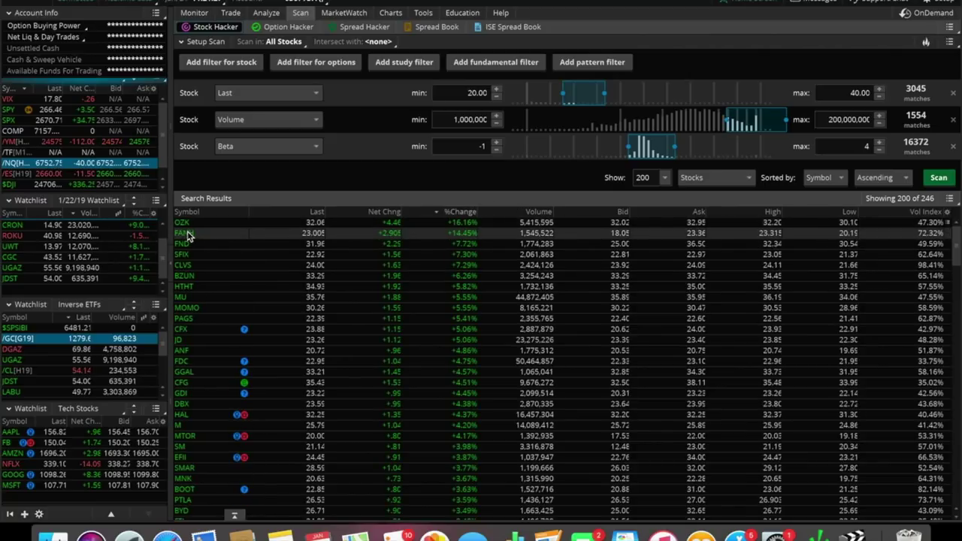
left_click(390, 13)
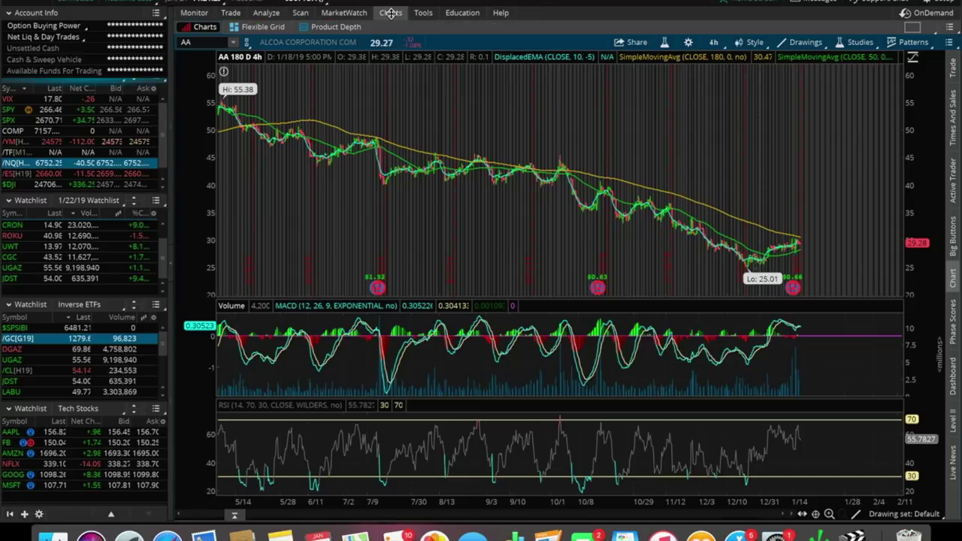
left_click(201, 43)
type("OZ")
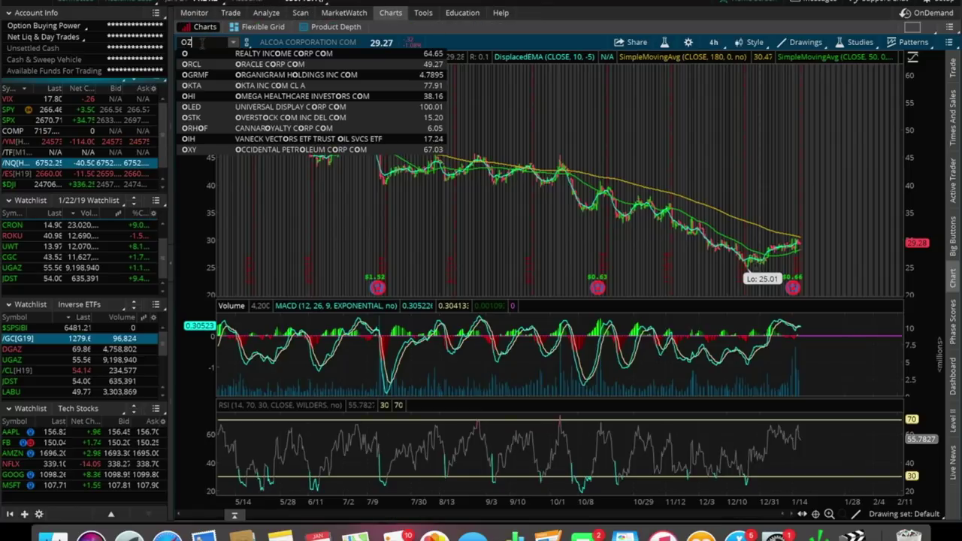
type("K")
key("Return")
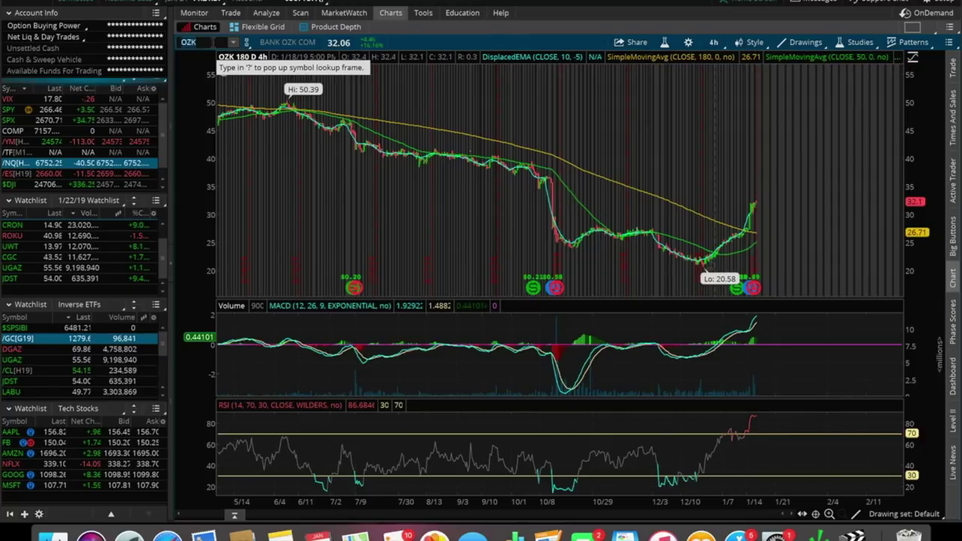
Step: Glance at the scan results, chart FANH, and return to the results
left_click(299, 13)
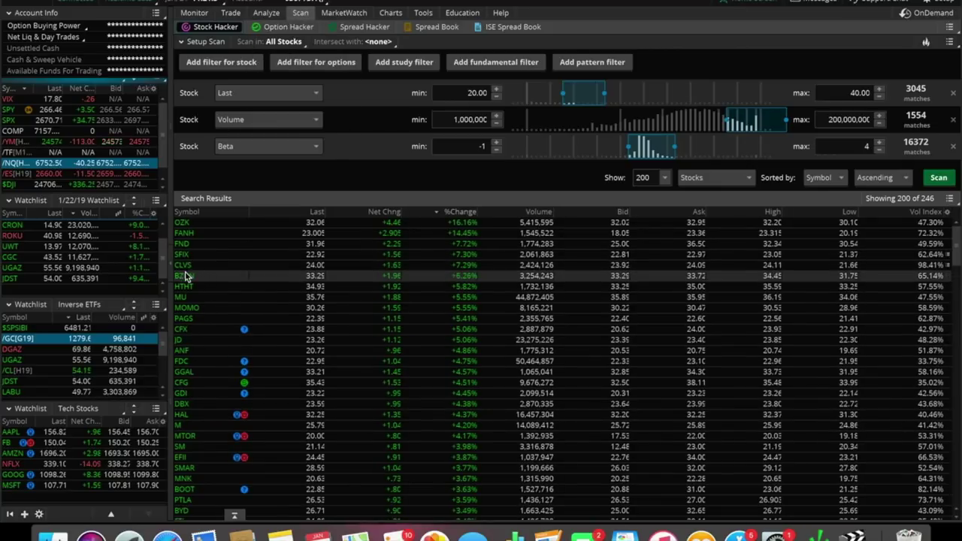
left_click(391, 13)
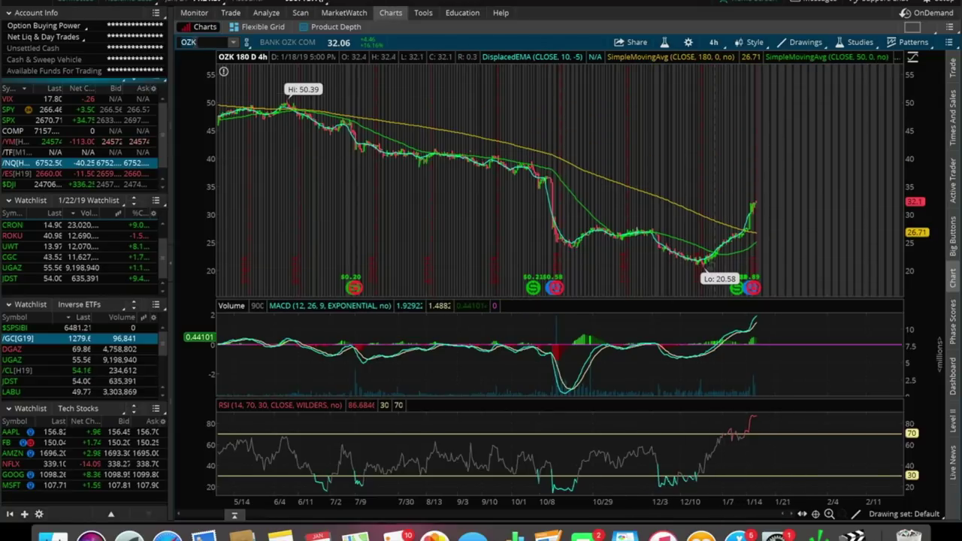
type("FANH")
key("Return")
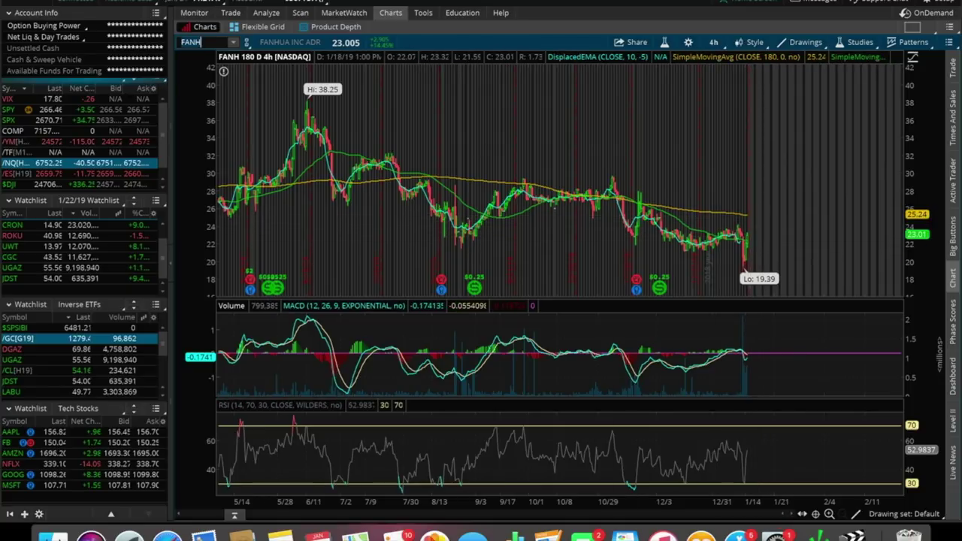
left_click(300, 13)
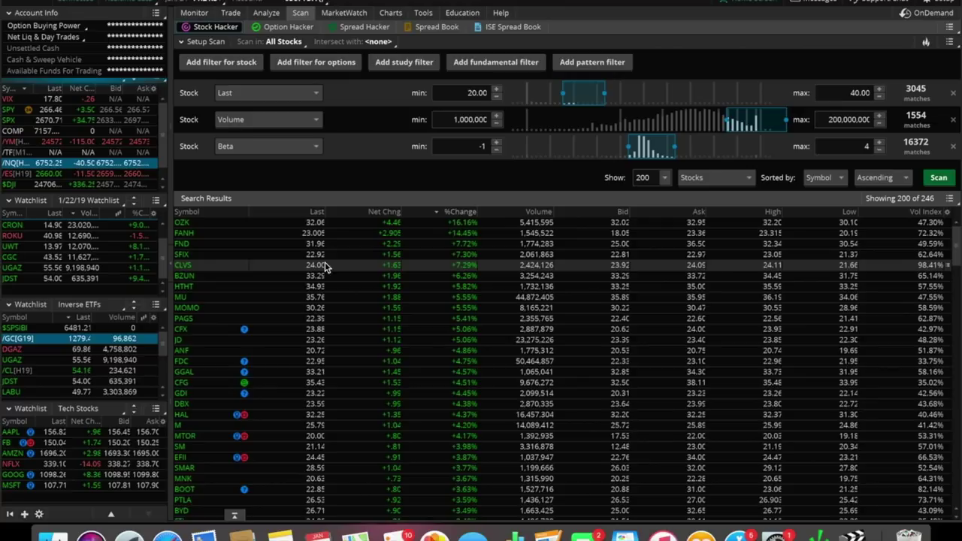
Step: Find and select the Macy's (M) row in the Stock Hacker scan results
scroll(316, 271, "down", 15)
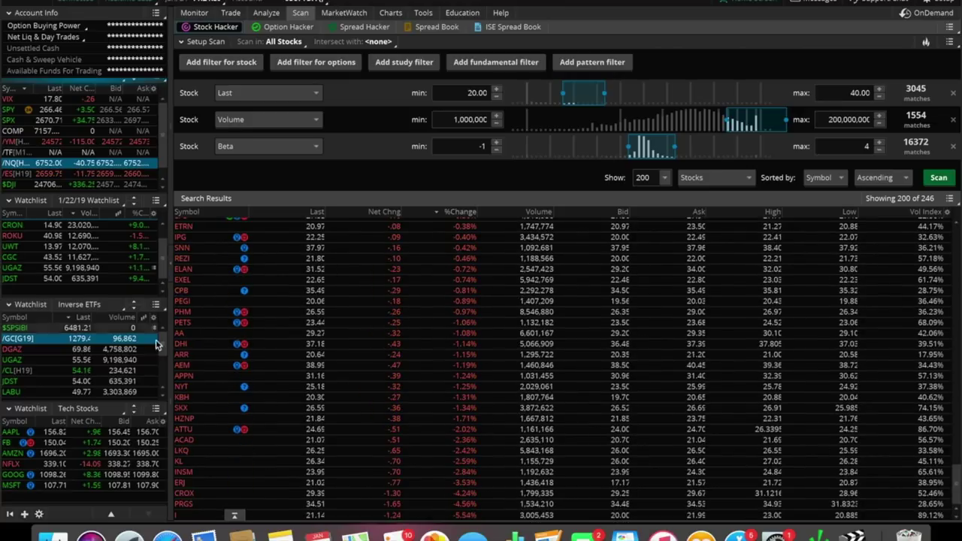
scroll(233, 328, "up", 8)
scroll(233, 329, "up", 5)
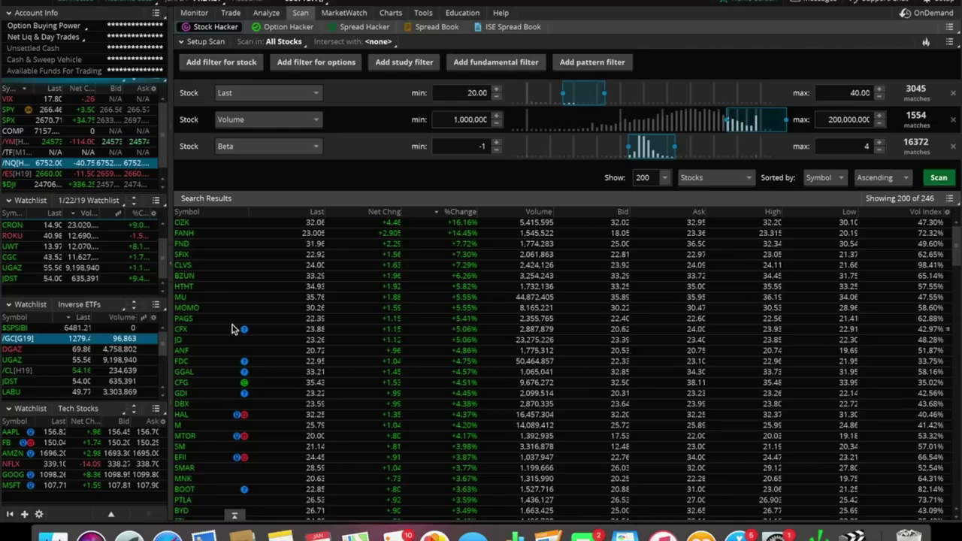
left_click(187, 425)
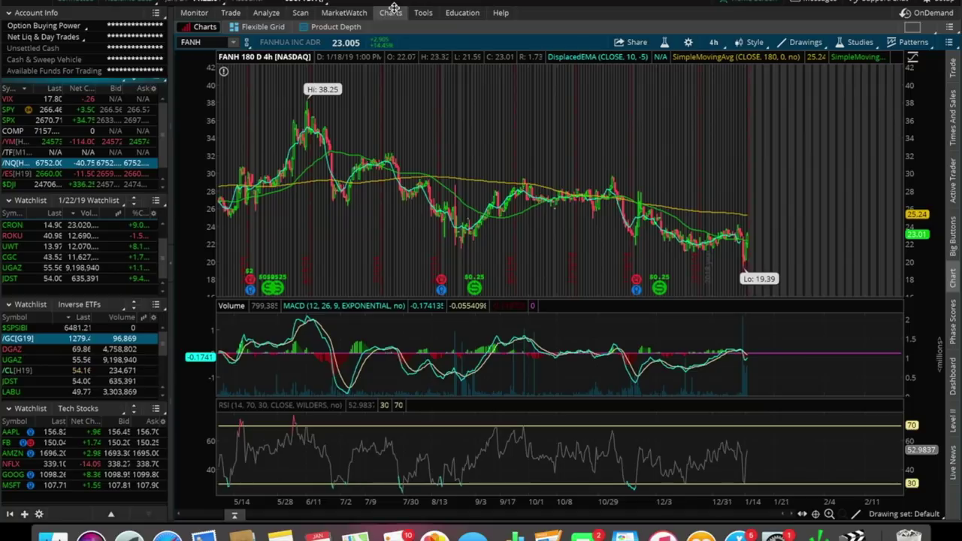
Step: Load M on the chart, correcting the mistyped symbol N, showing 25.79
left_click(390, 13)
left_click(194, 42)
type("N")
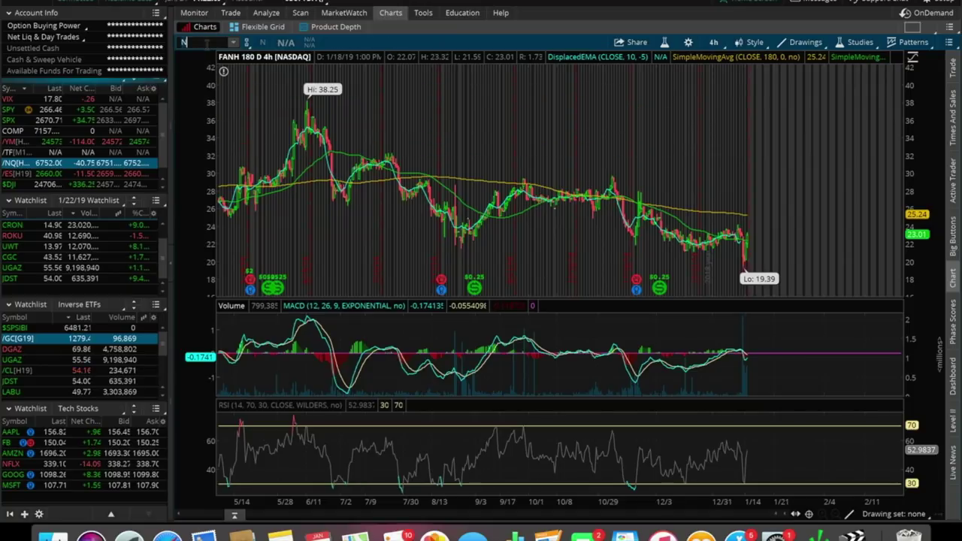
key("Return")
left_click(207, 42)
type("M")
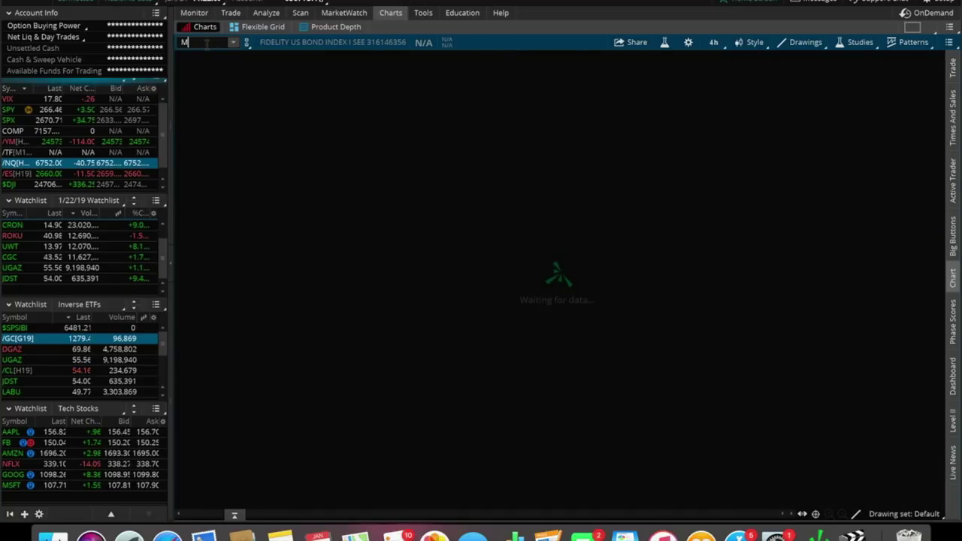
key("Return")
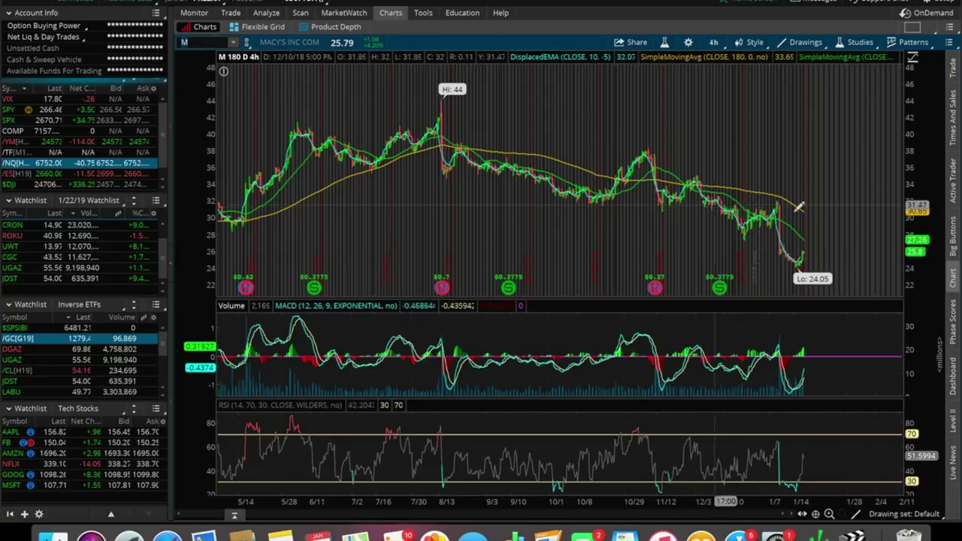